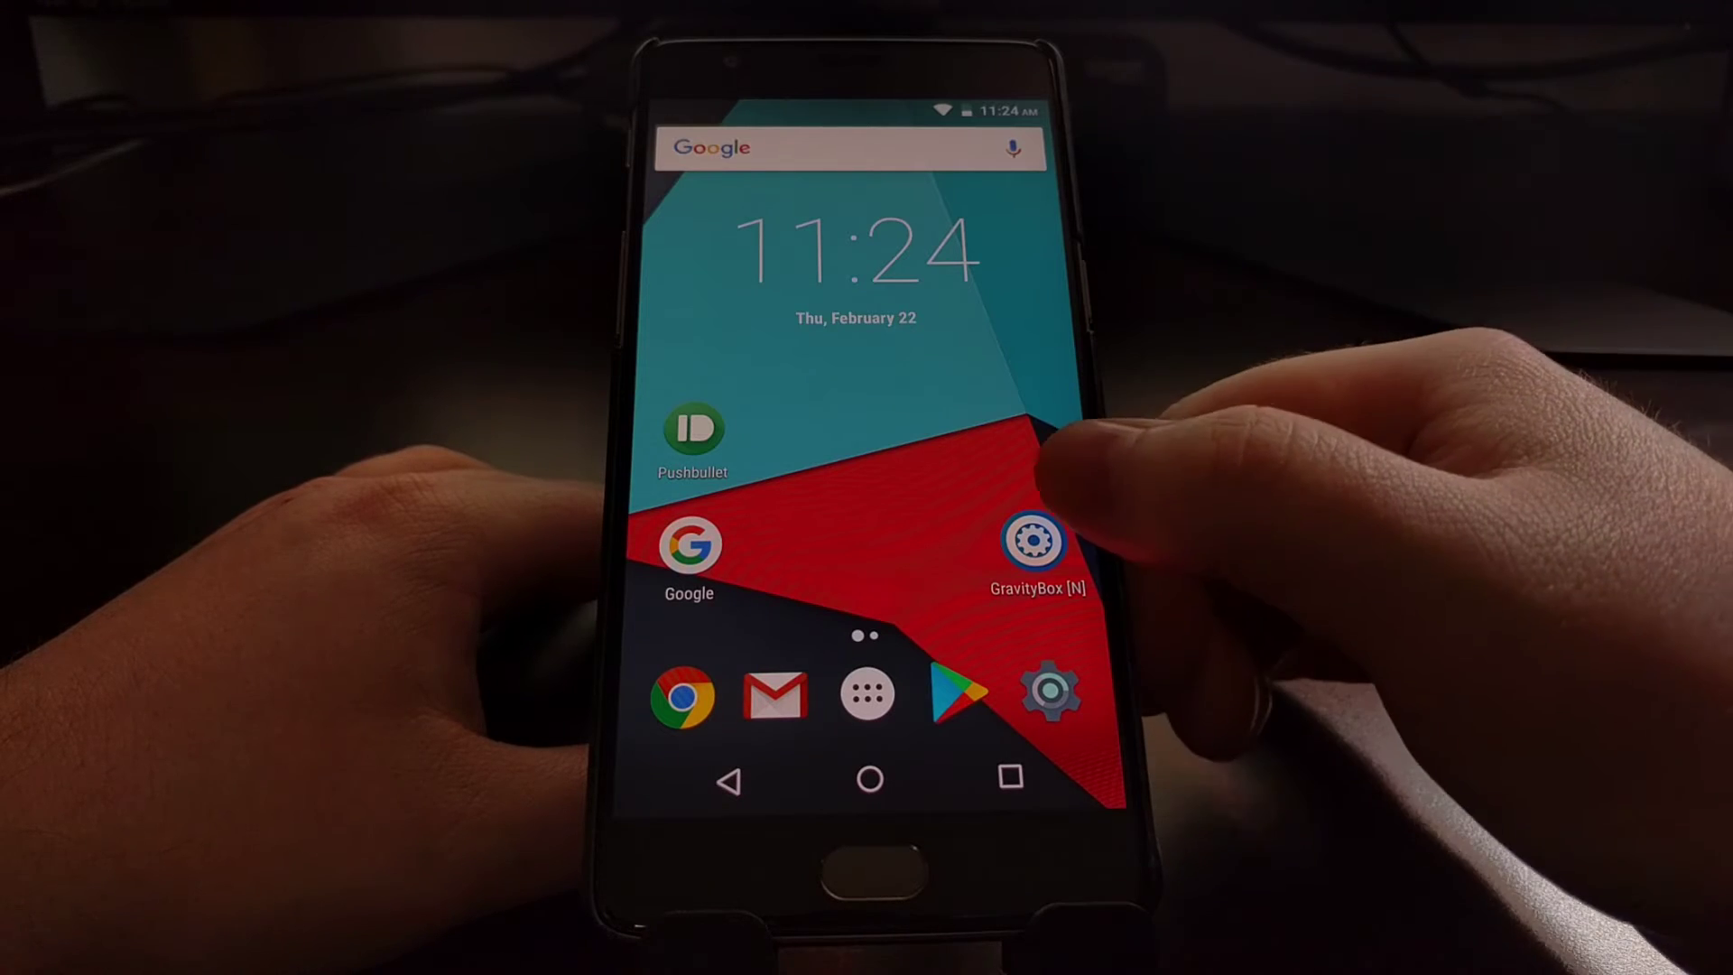
- Launch GravityBox [N] and go to Statusbar tweaks > Battery settings, still on the stock indicator
click(1027, 540)
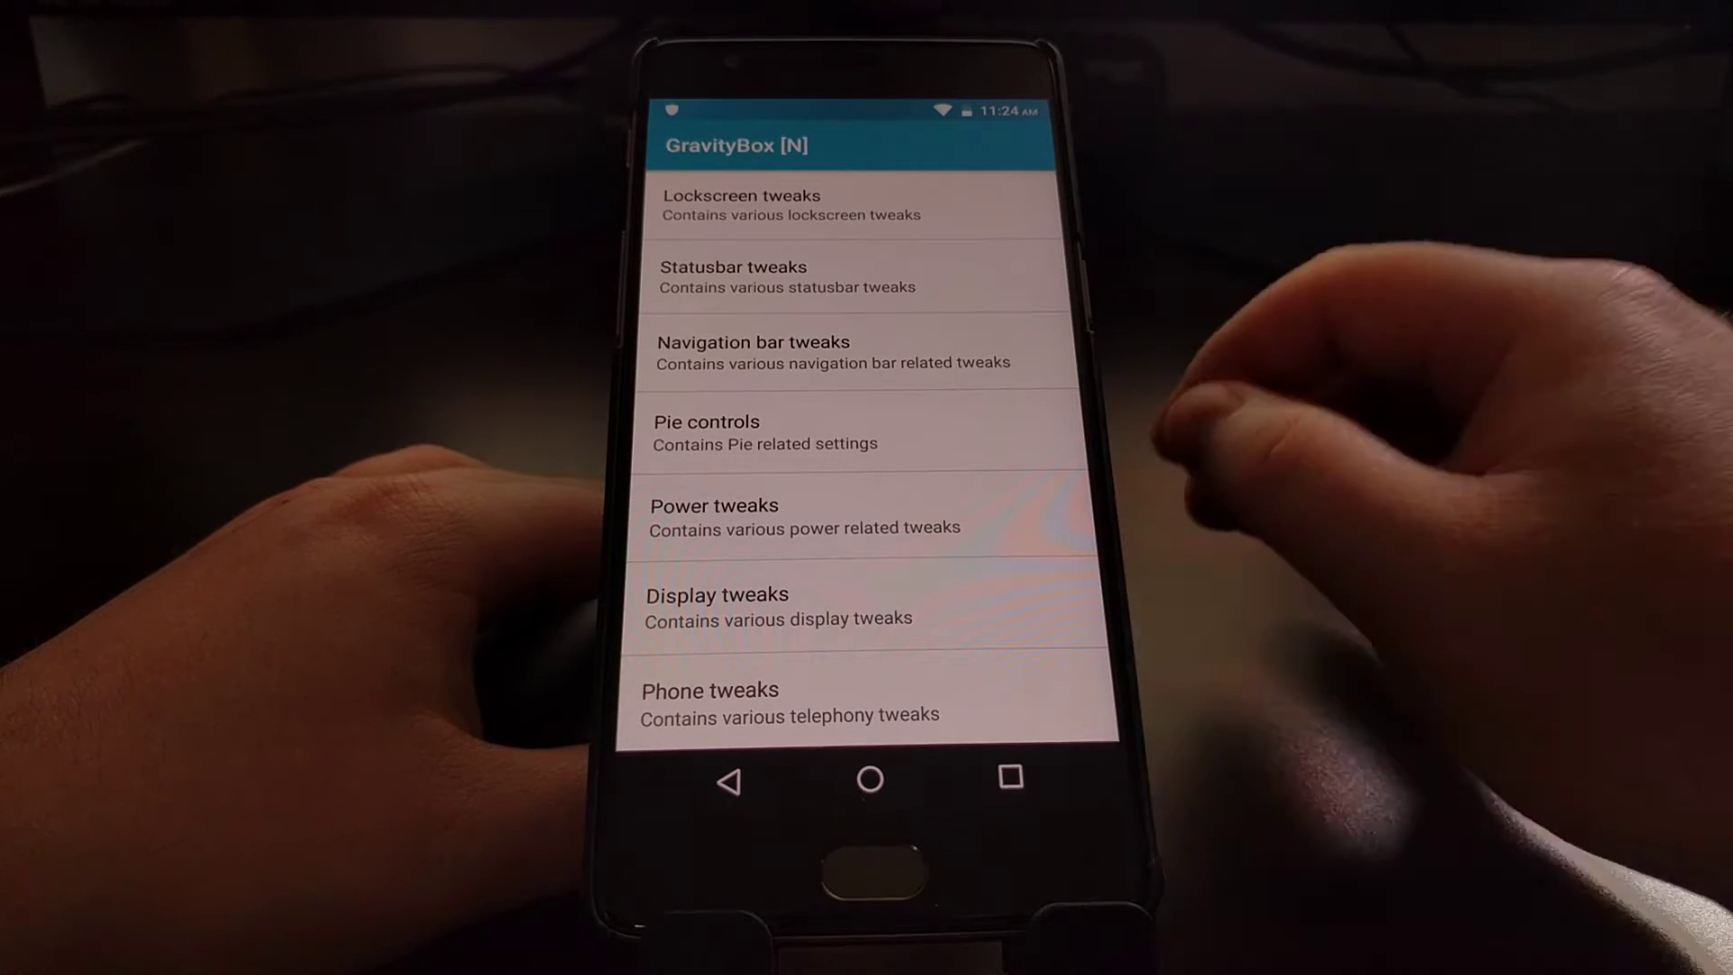
click(894, 278)
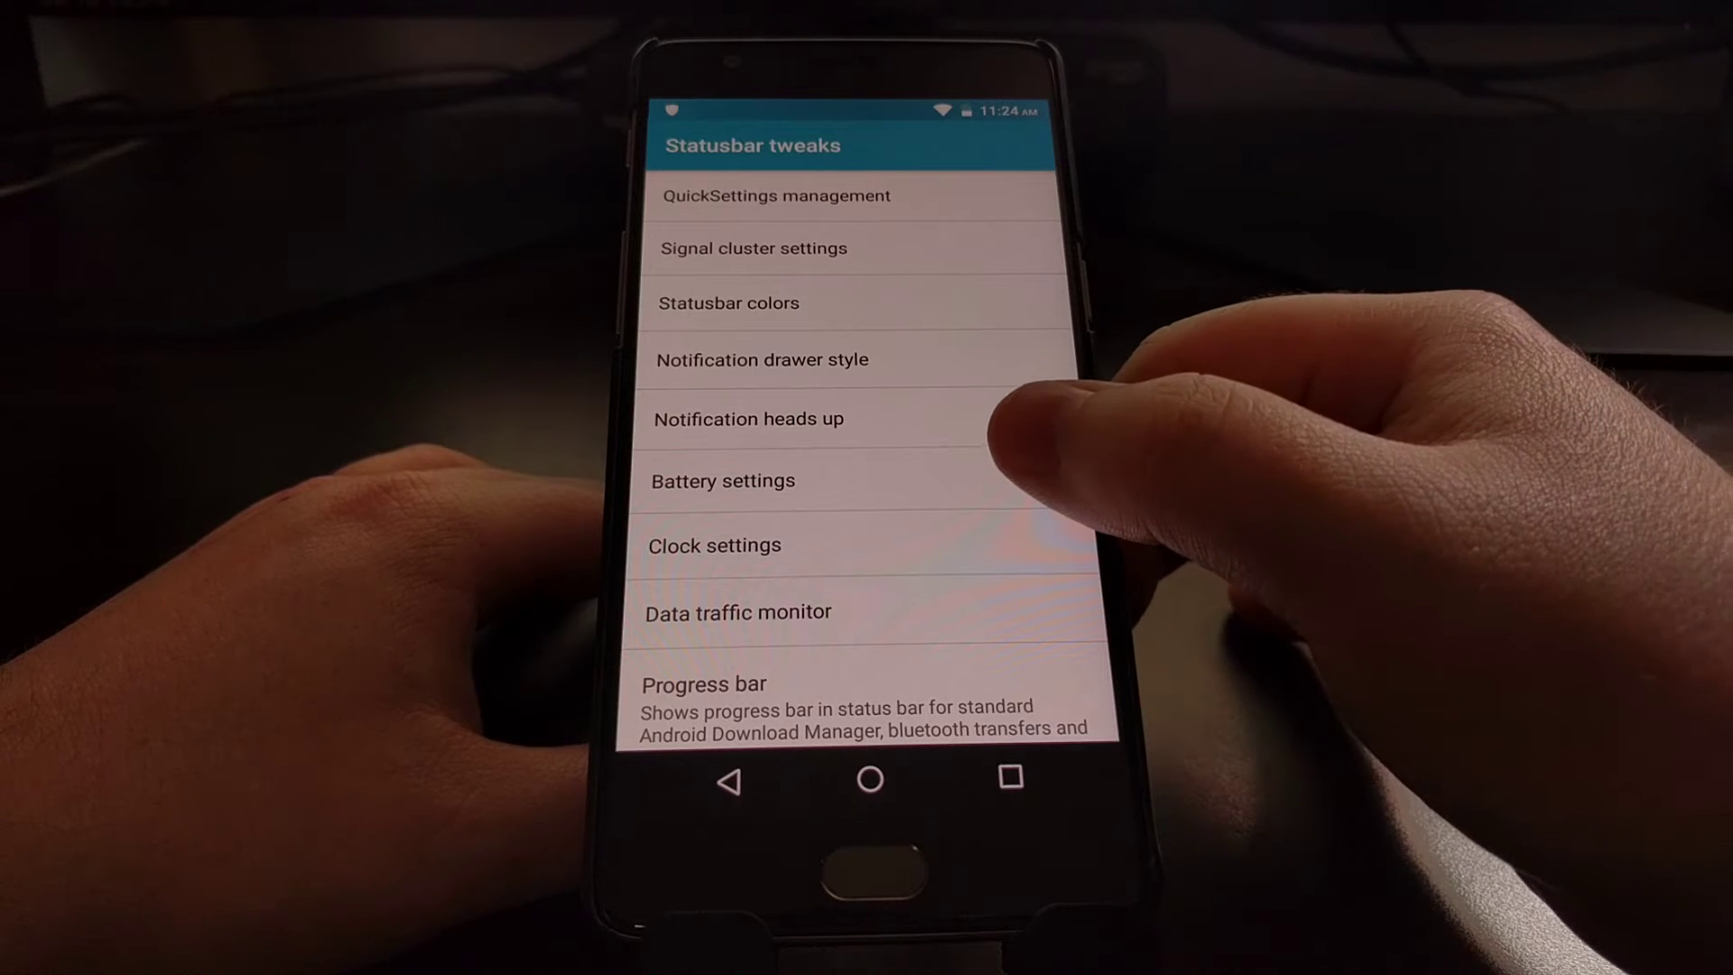
click(1029, 480)
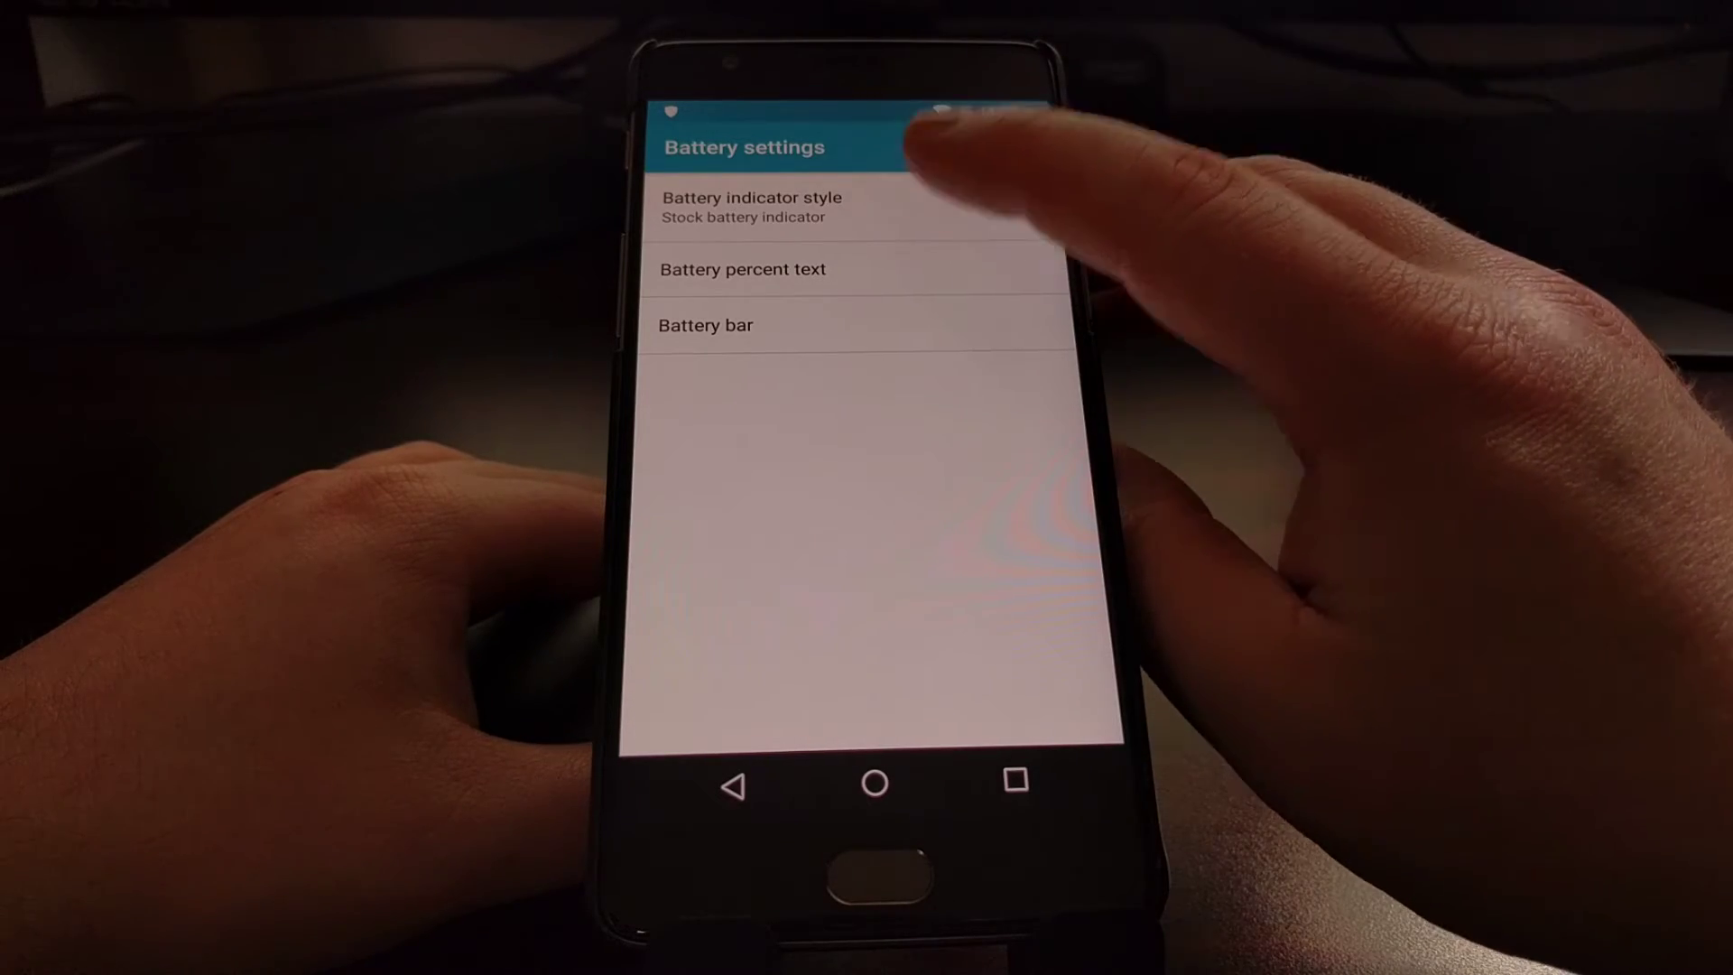
click(752, 206)
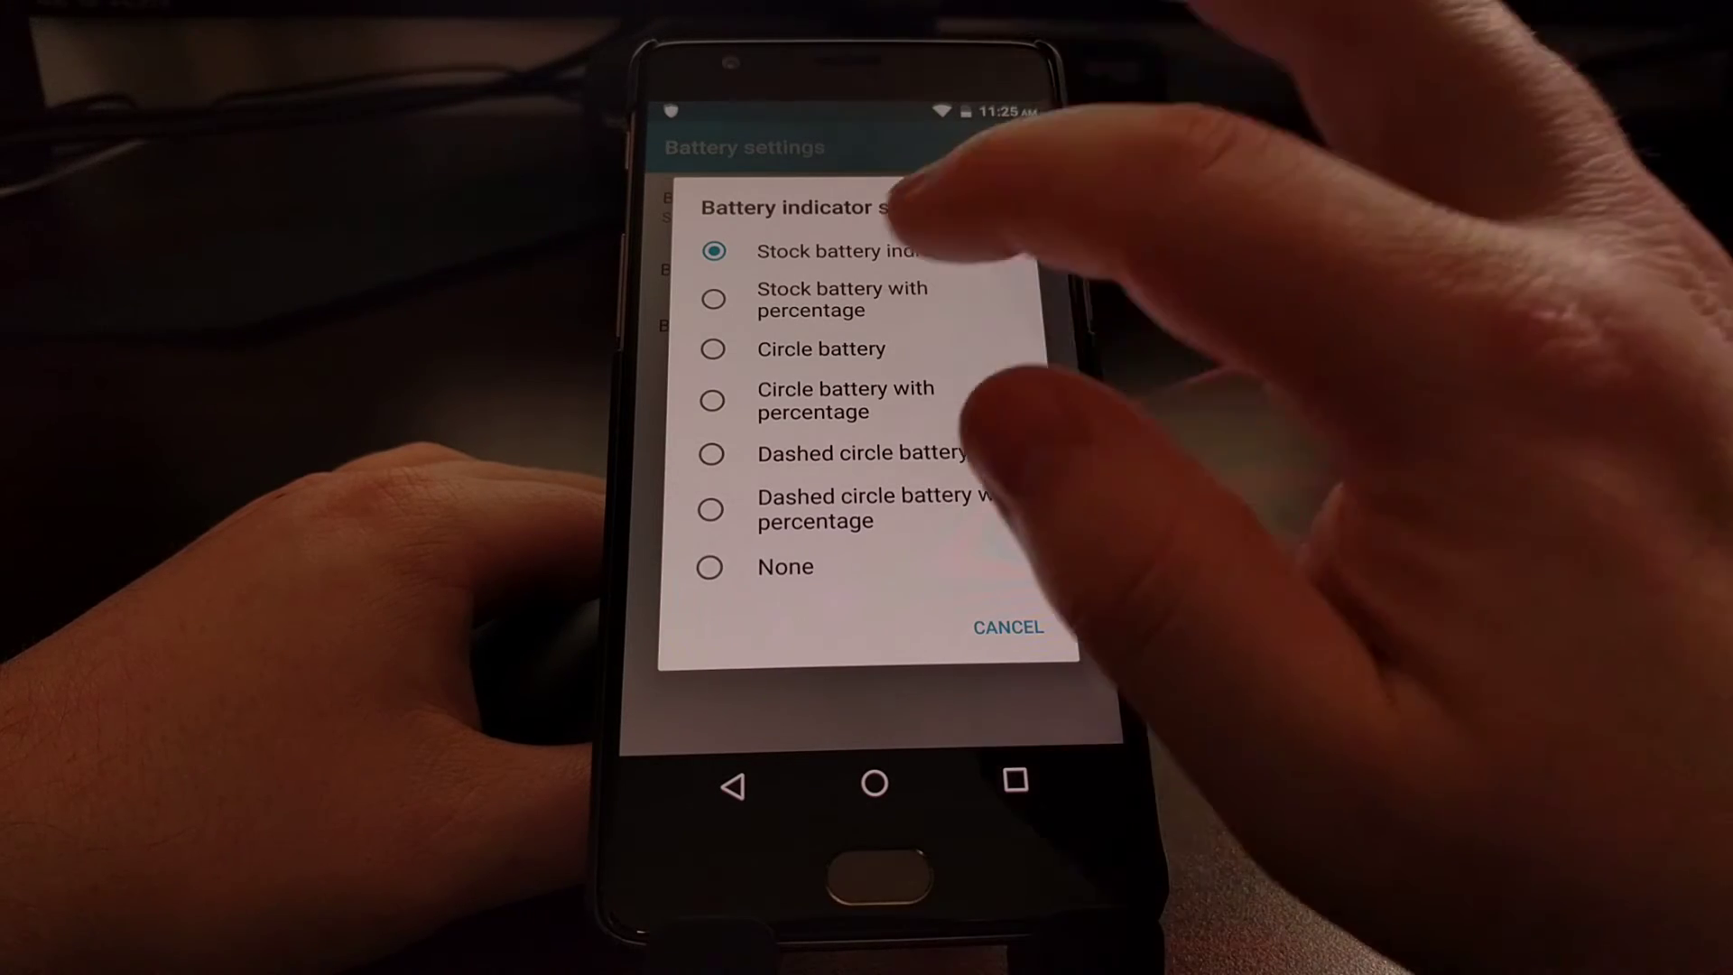
- Try the Circle battery, Circle battery with percentage and Dashed circle battery indicator styles
click(820, 348)
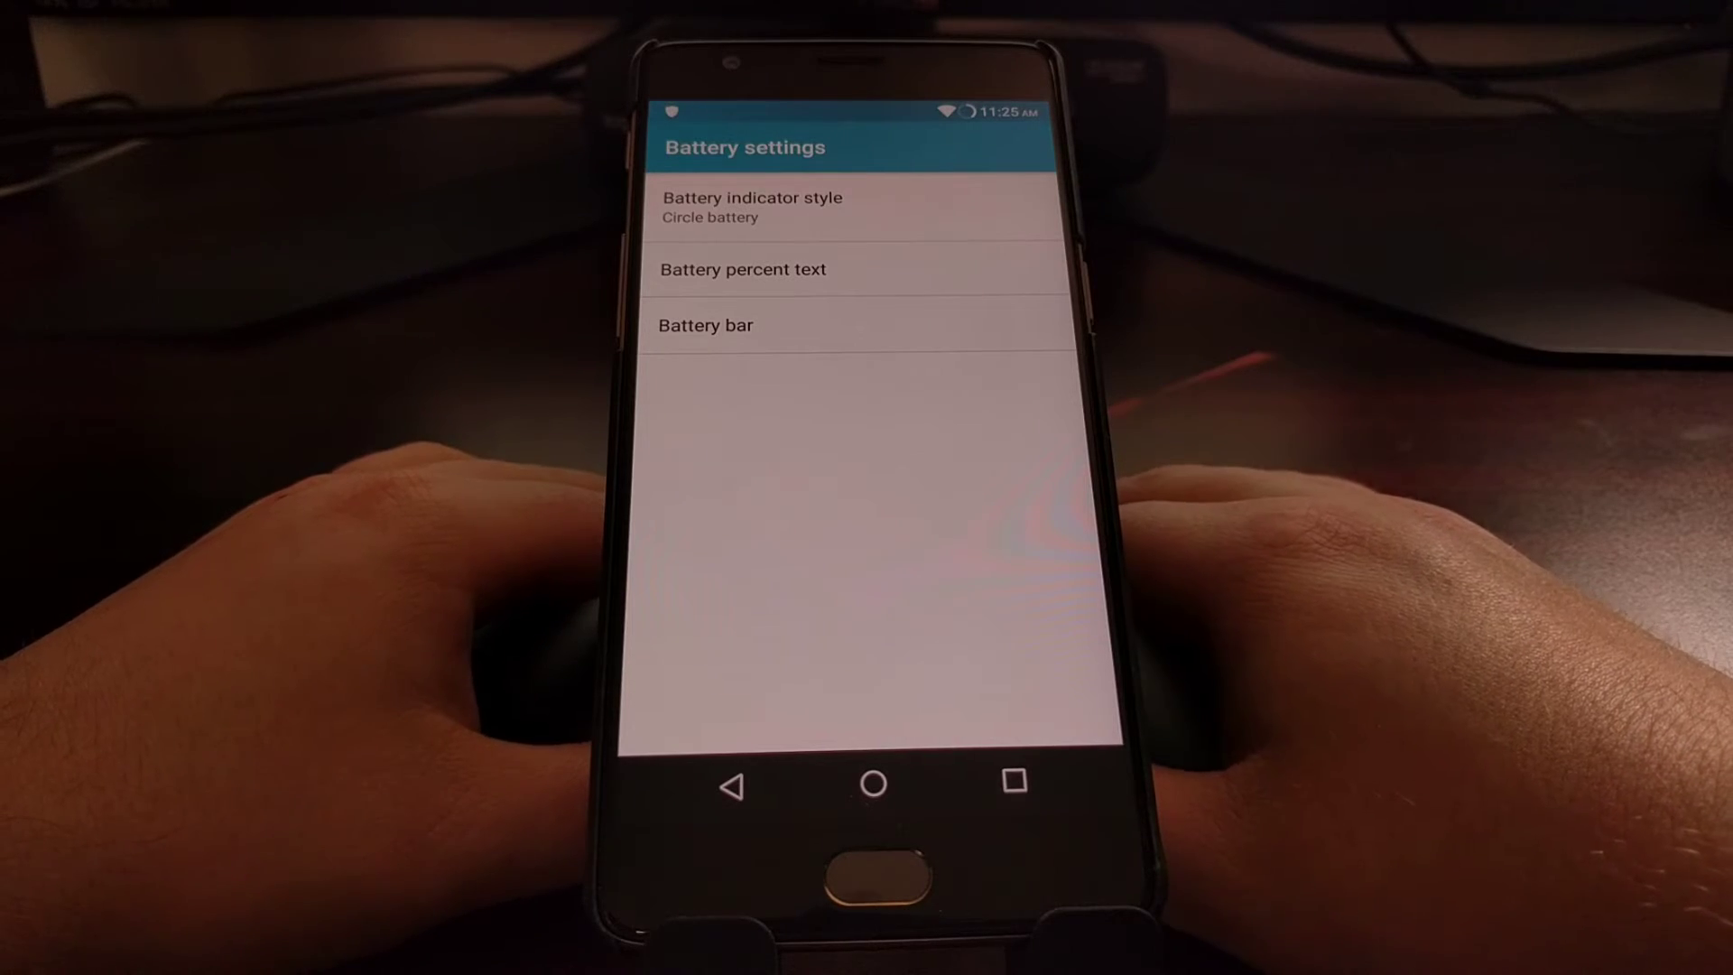
click(754, 206)
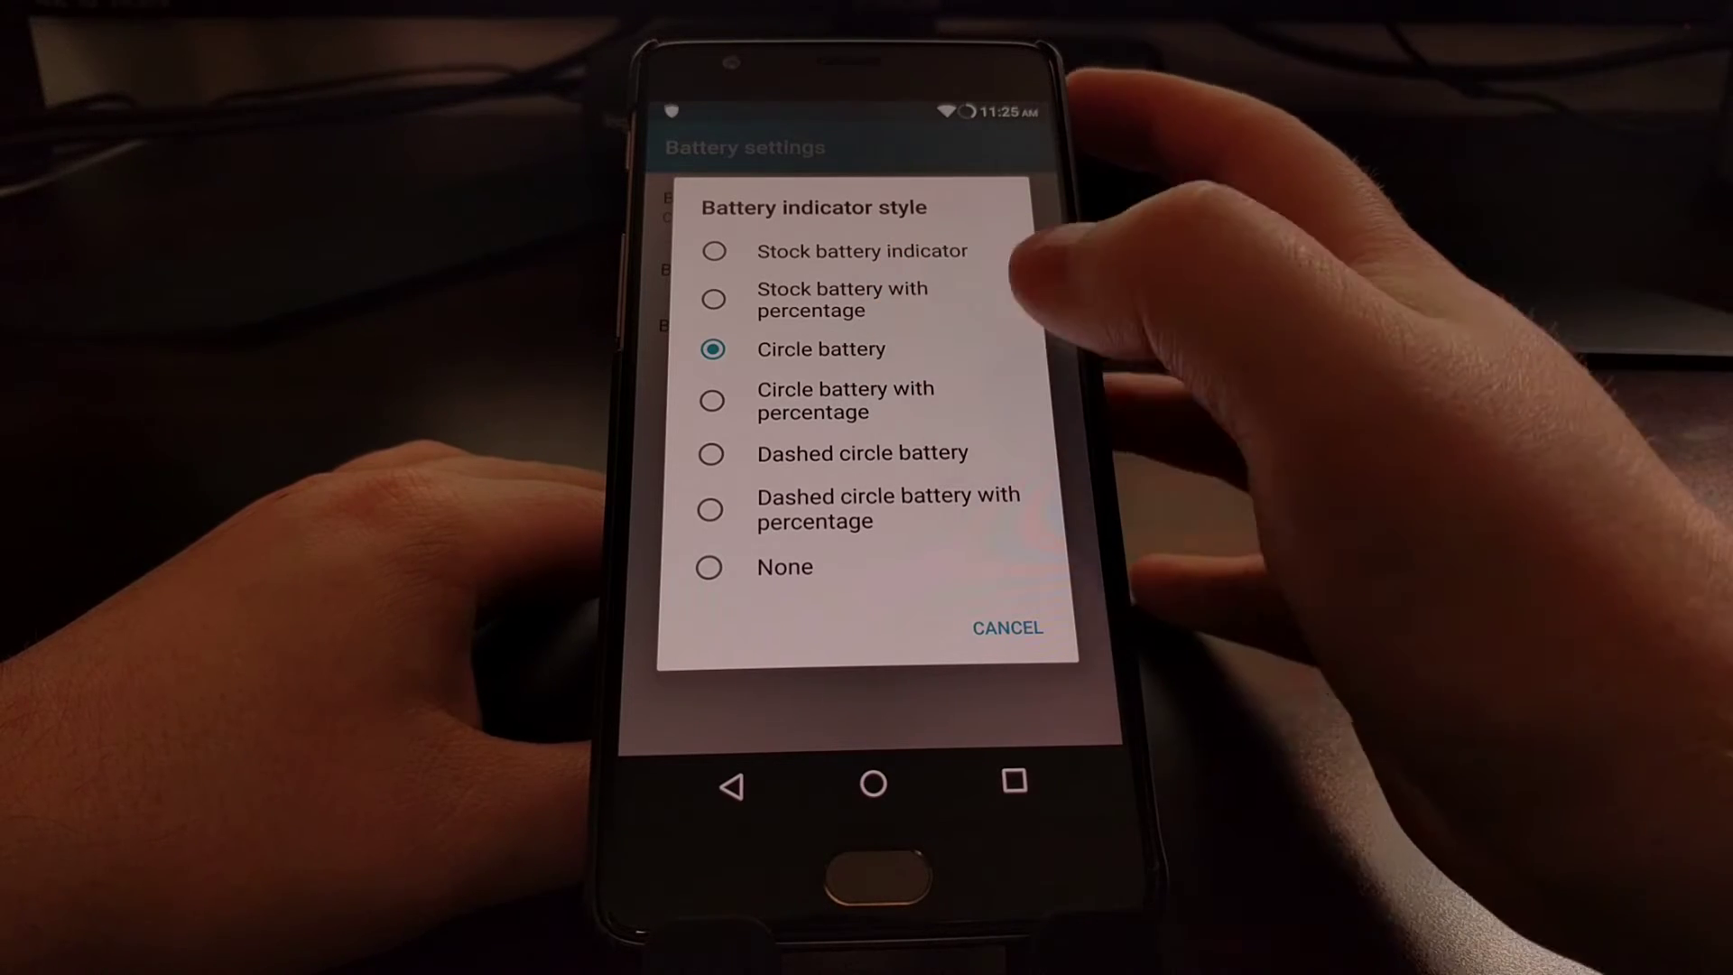
click(839, 400)
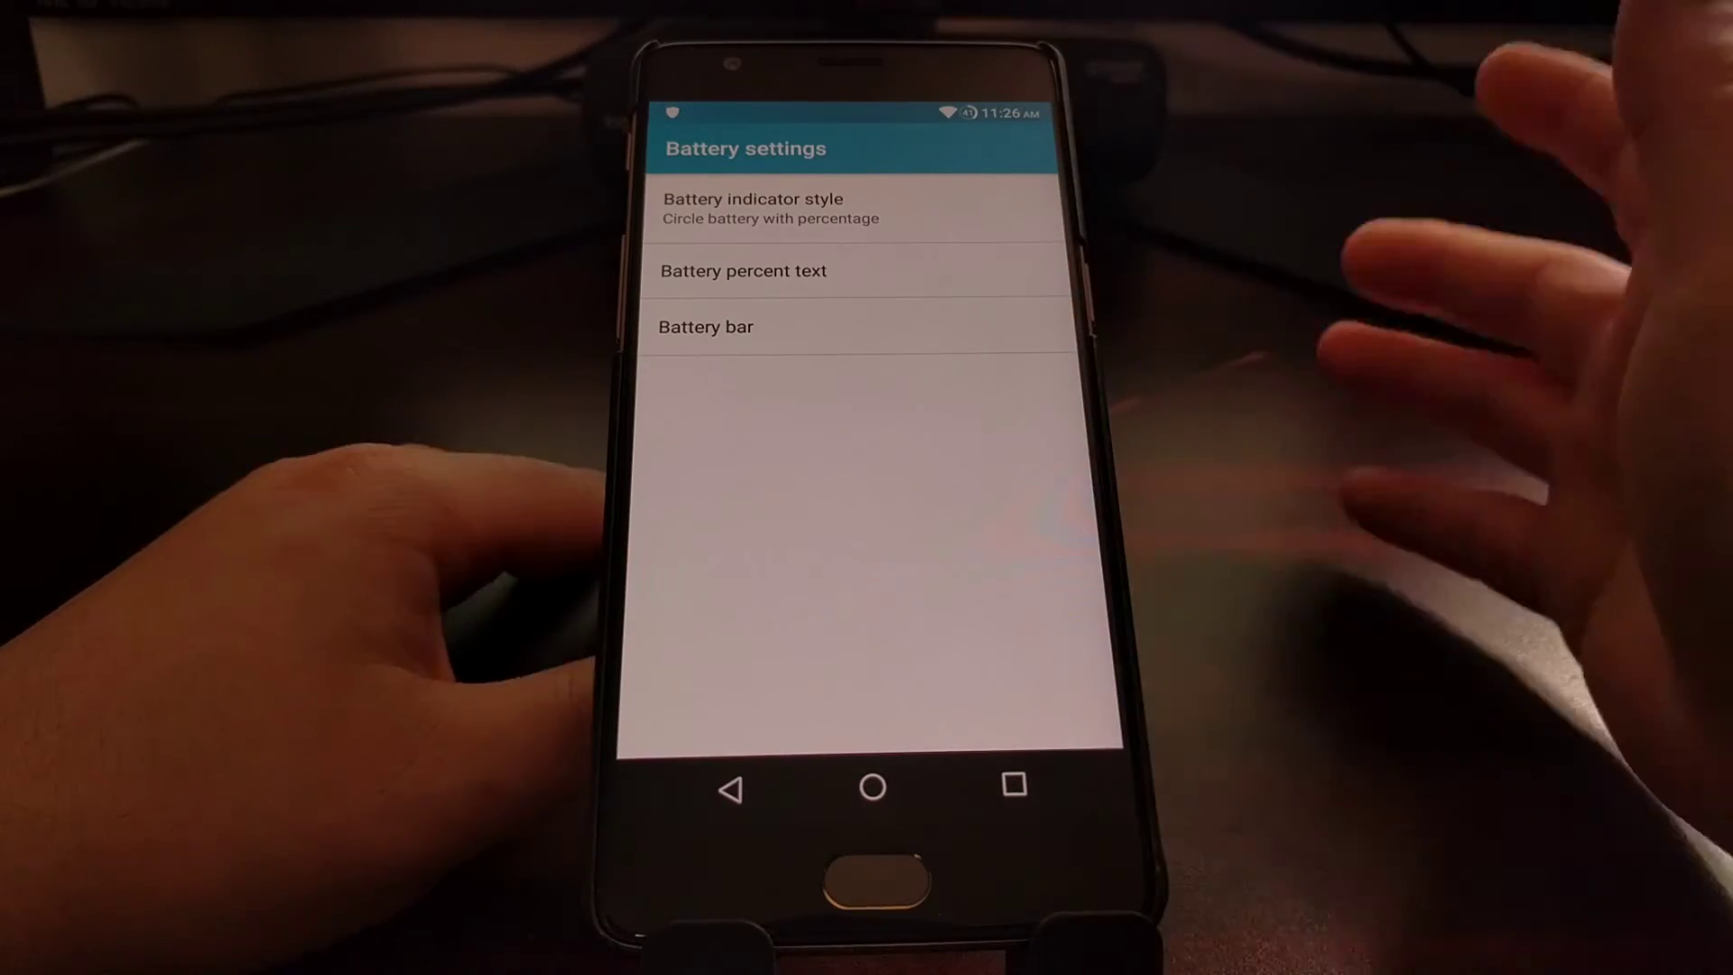
click(934, 206)
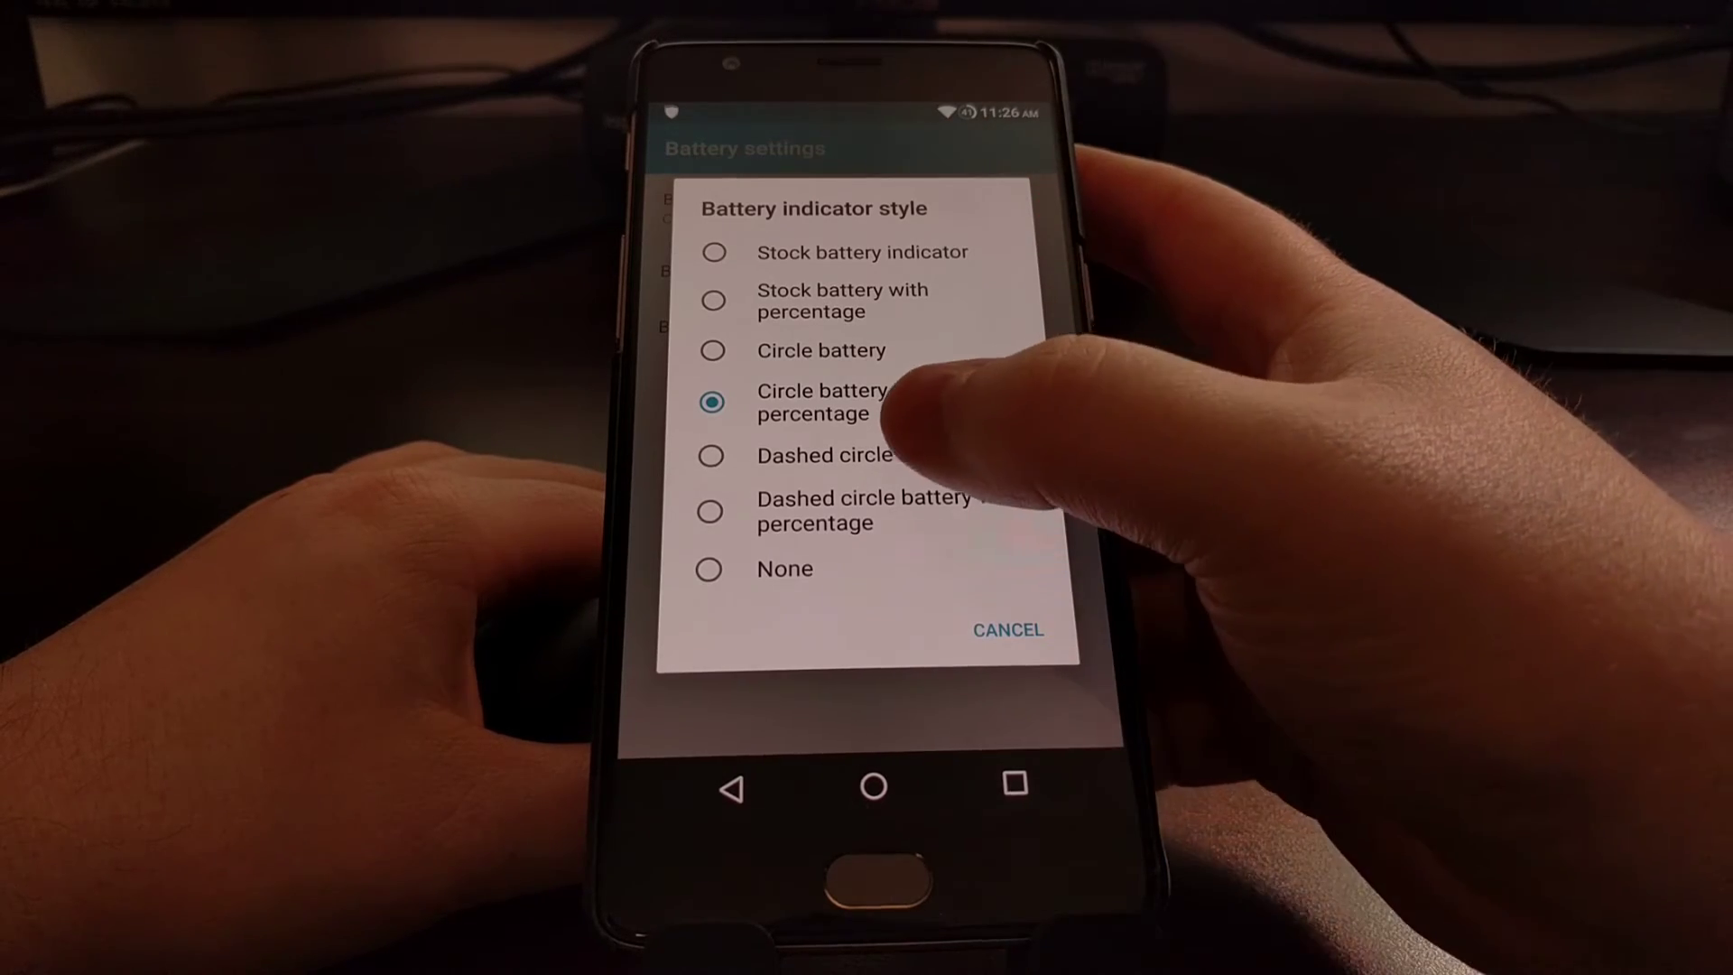
click(847, 457)
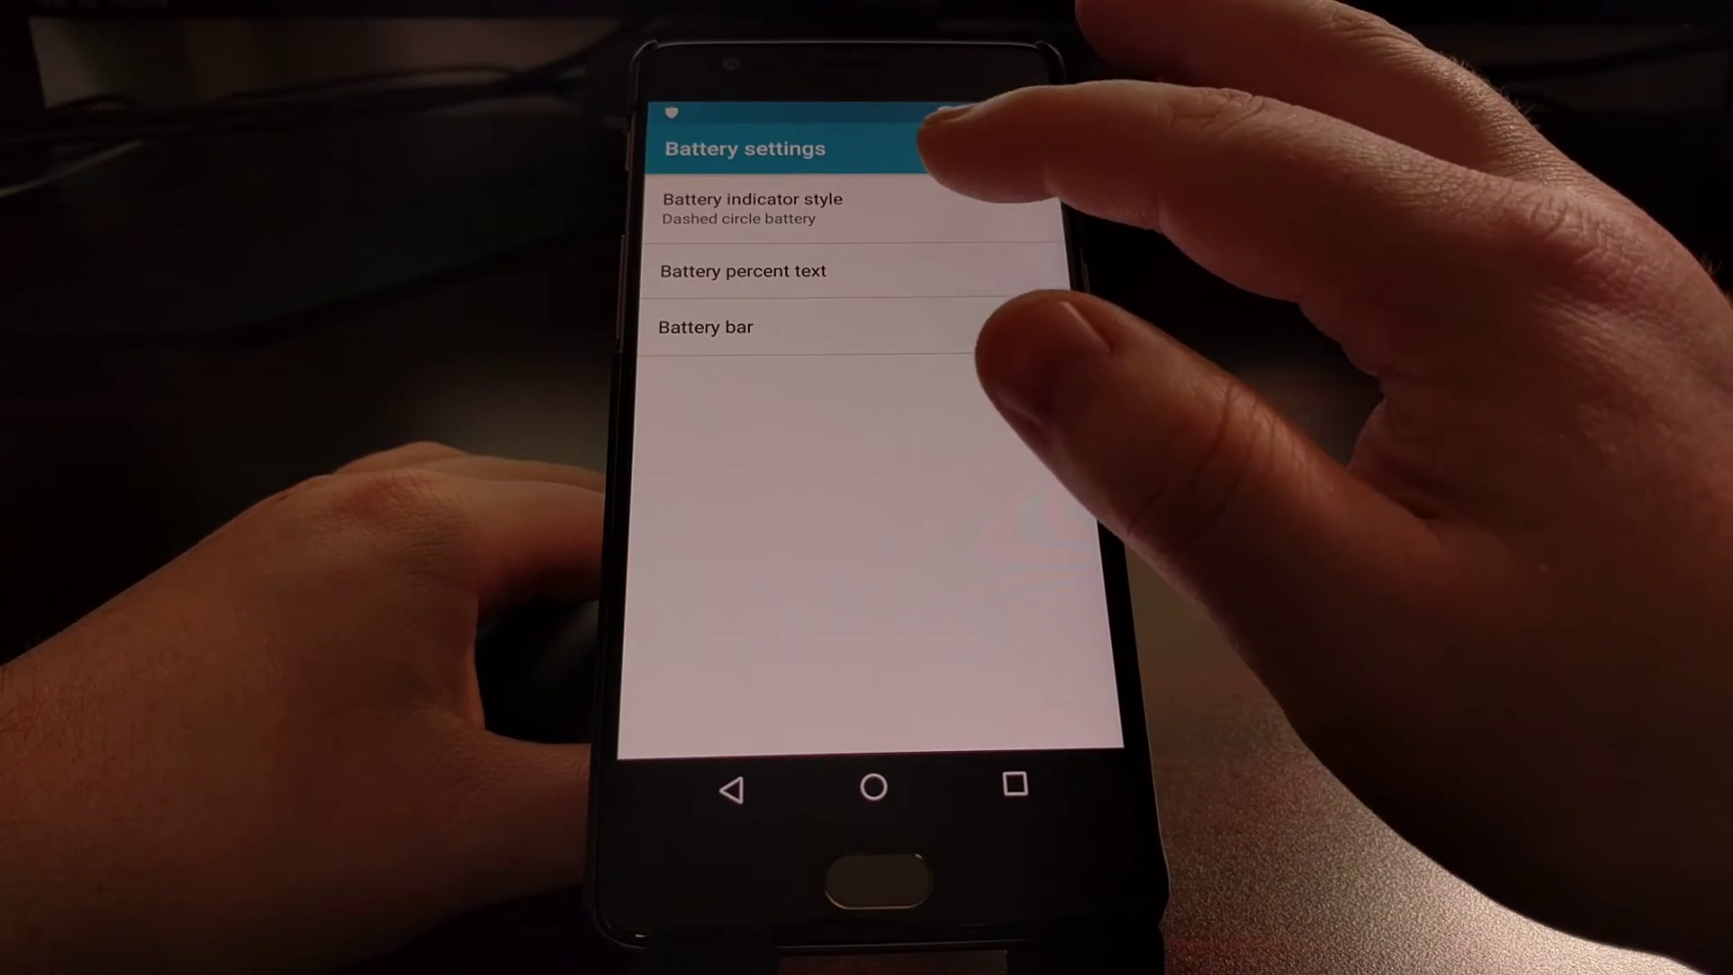
- Try Dashed circle with percentage and no indicator, then settle on Circle battery with percentage
click(880, 206)
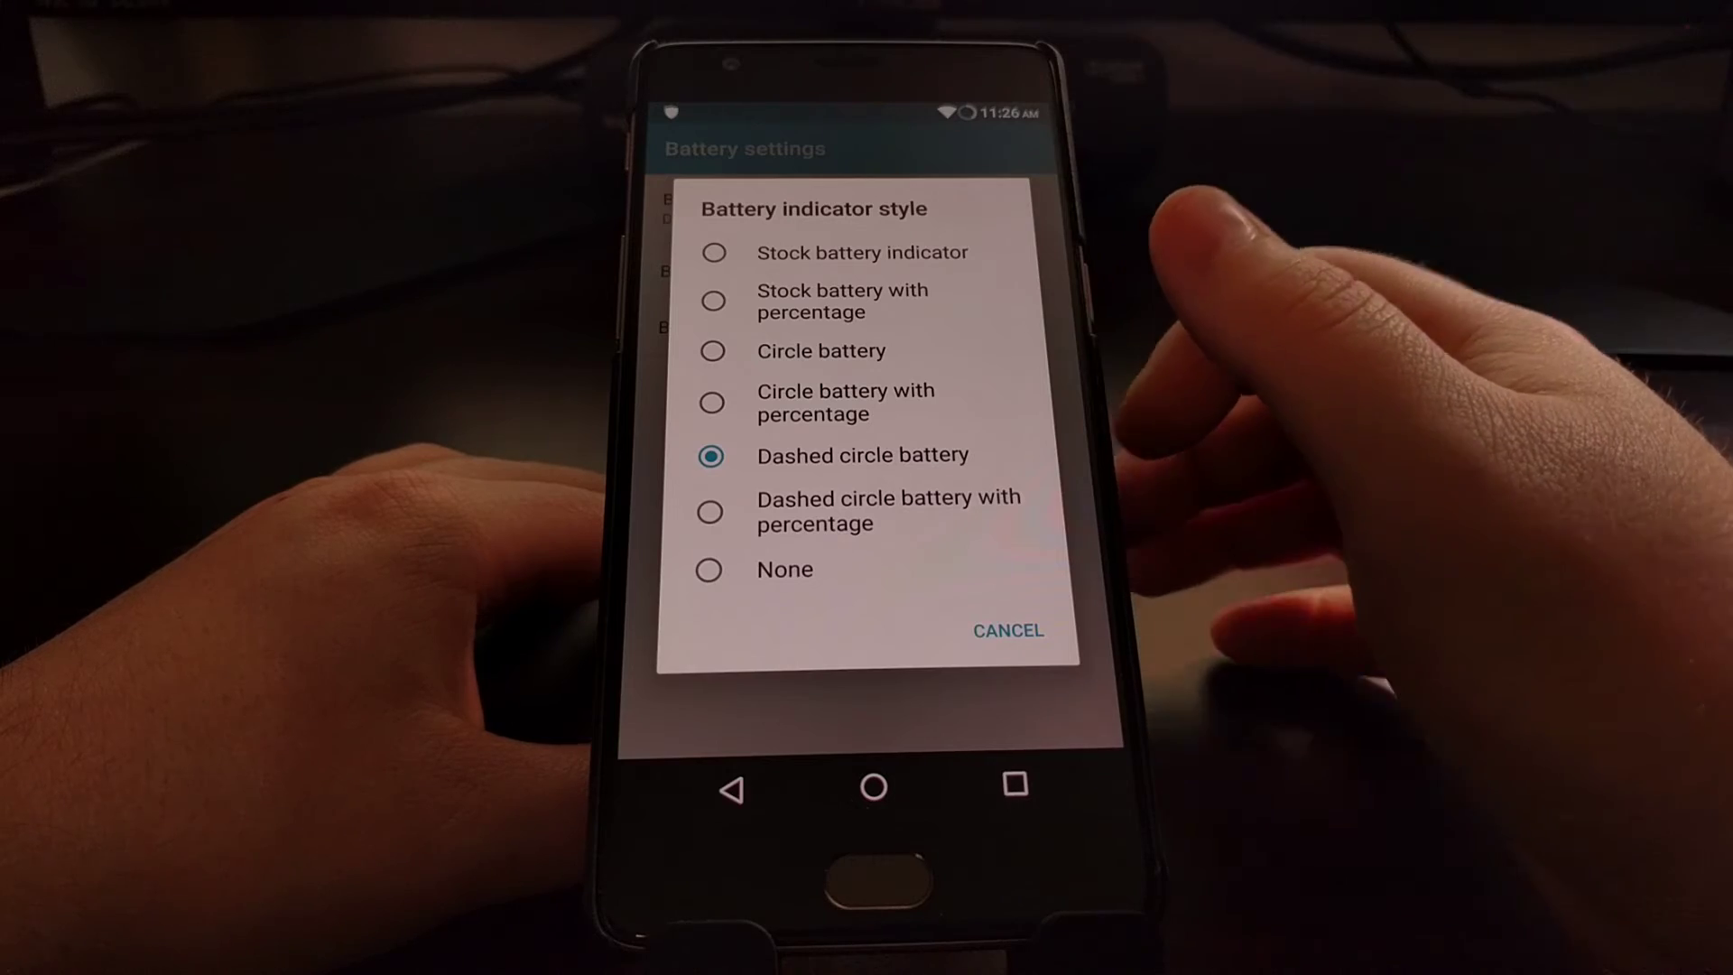
click(935, 456)
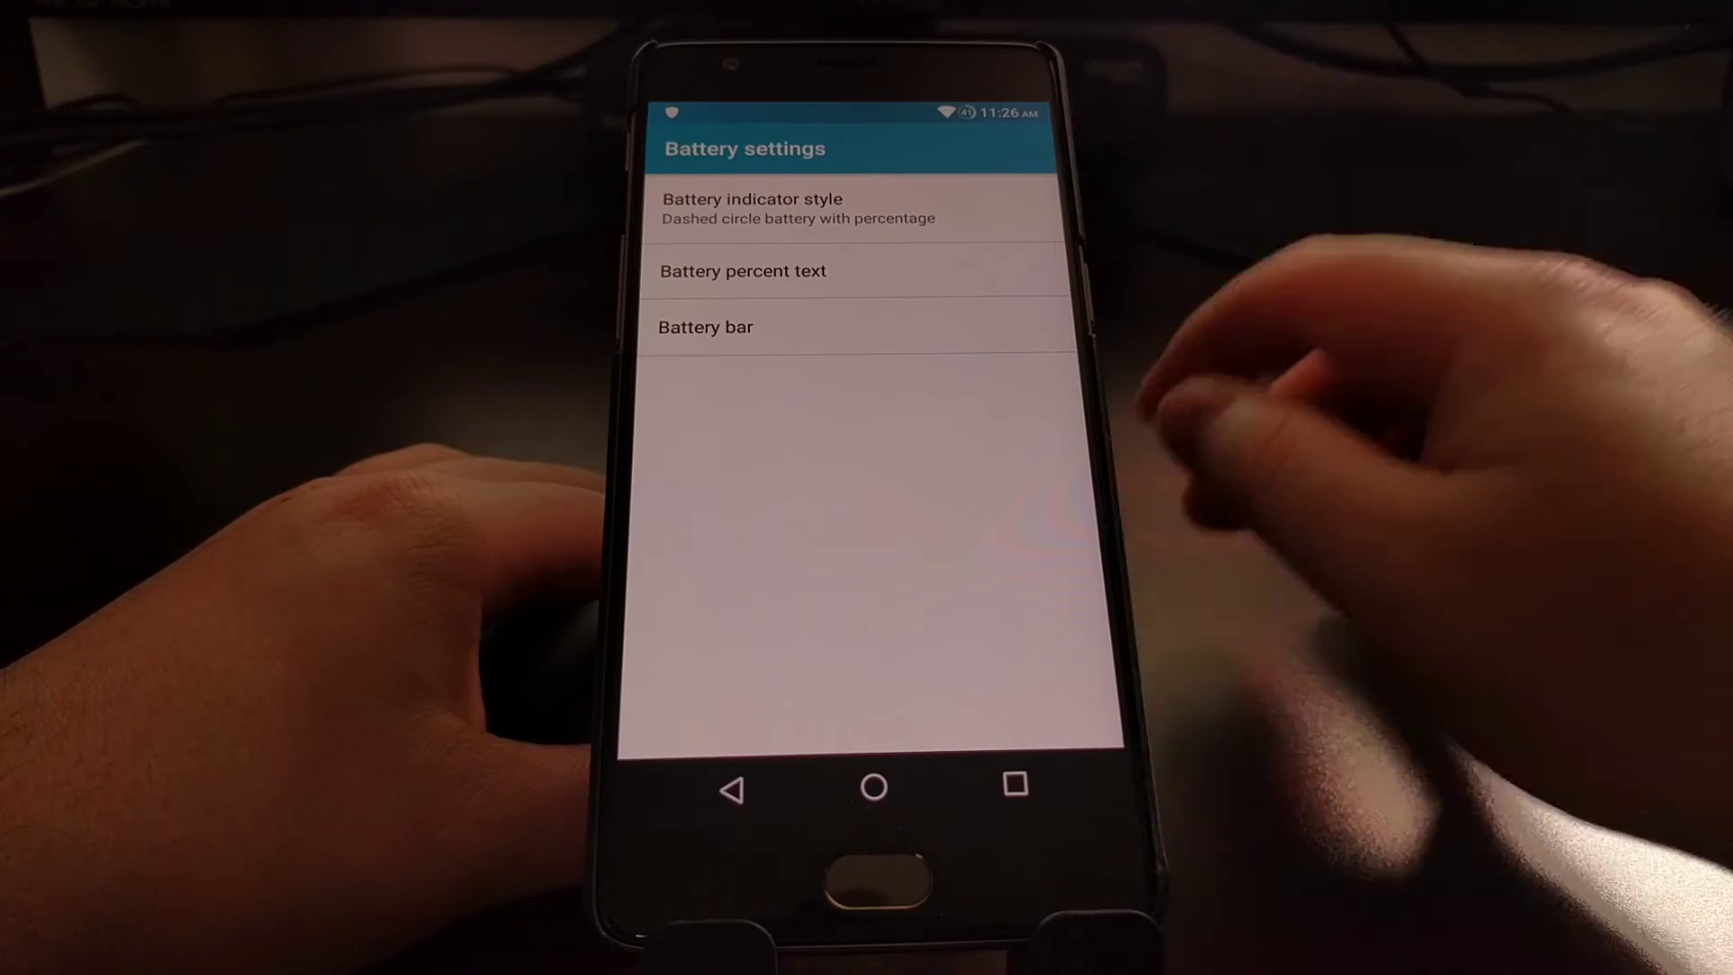
click(813, 208)
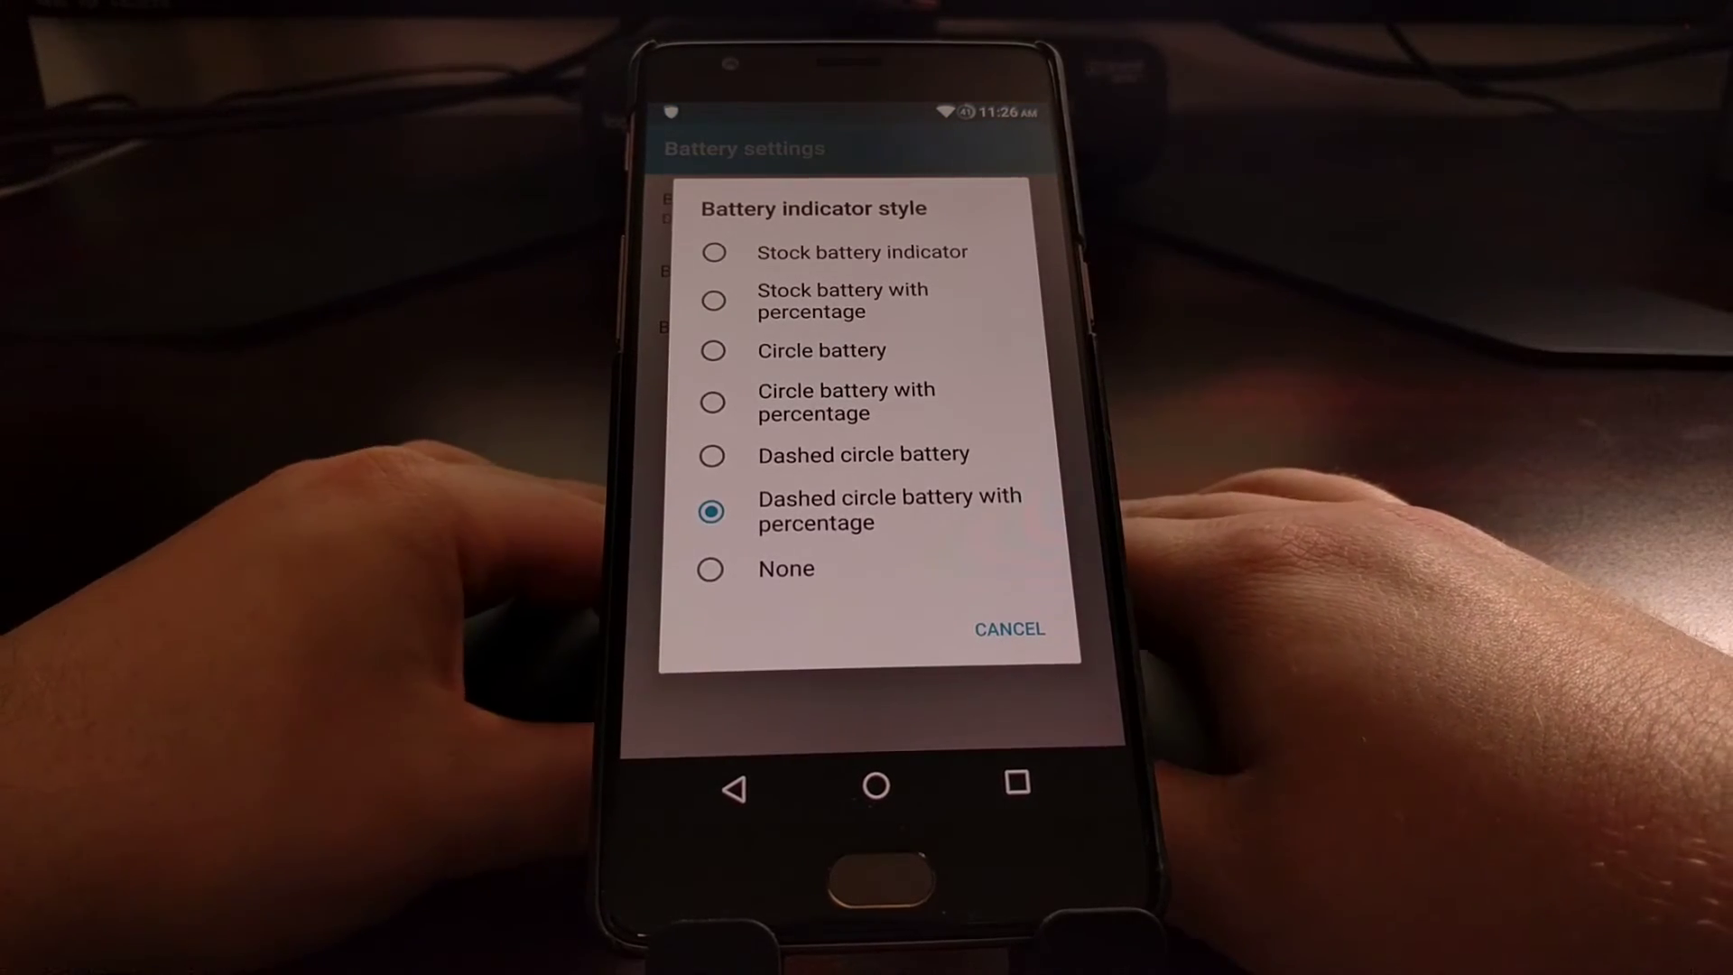
click(758, 570)
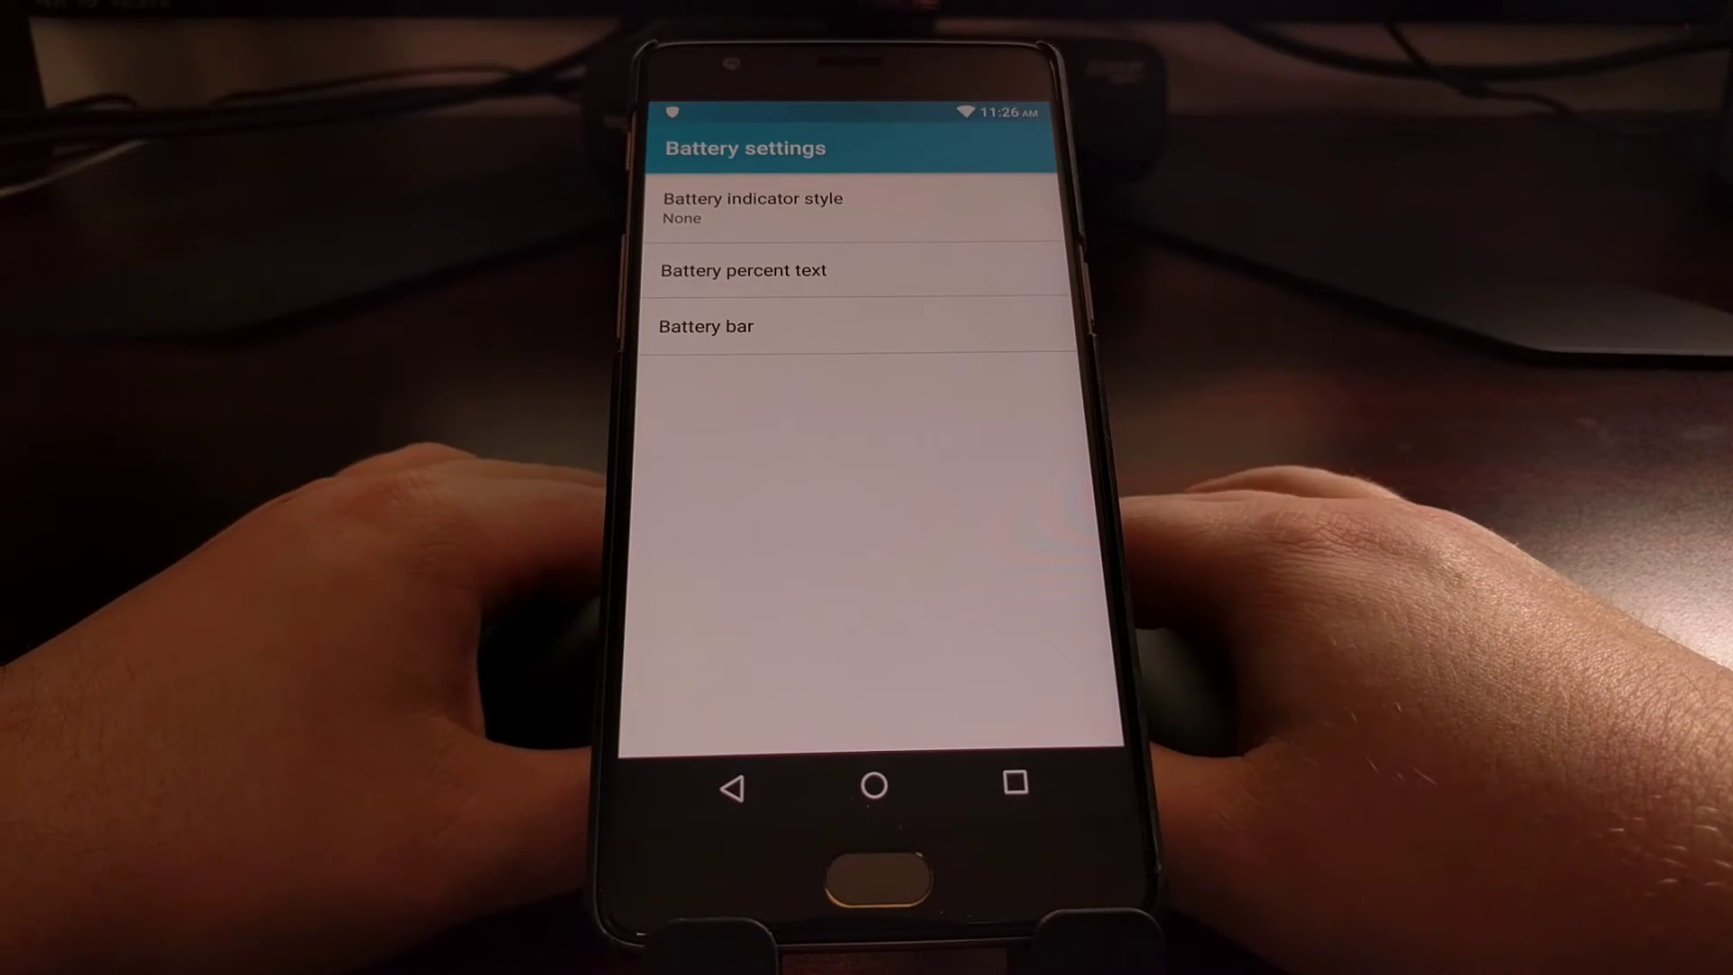
click(753, 206)
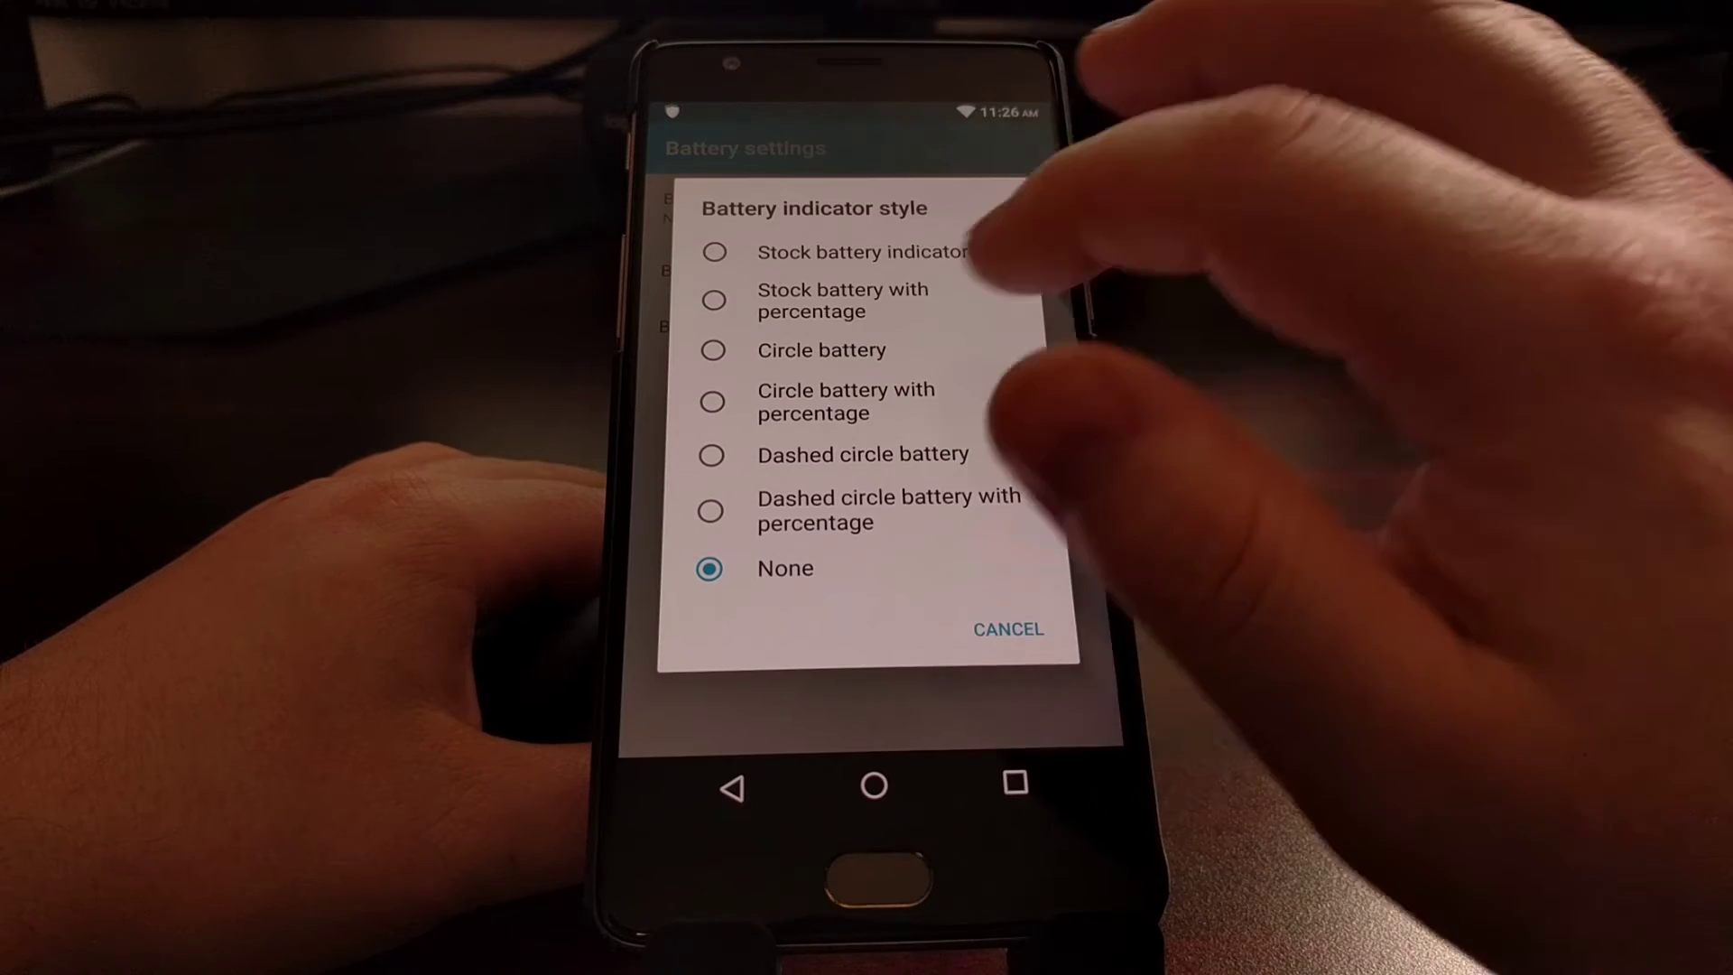
click(813, 400)
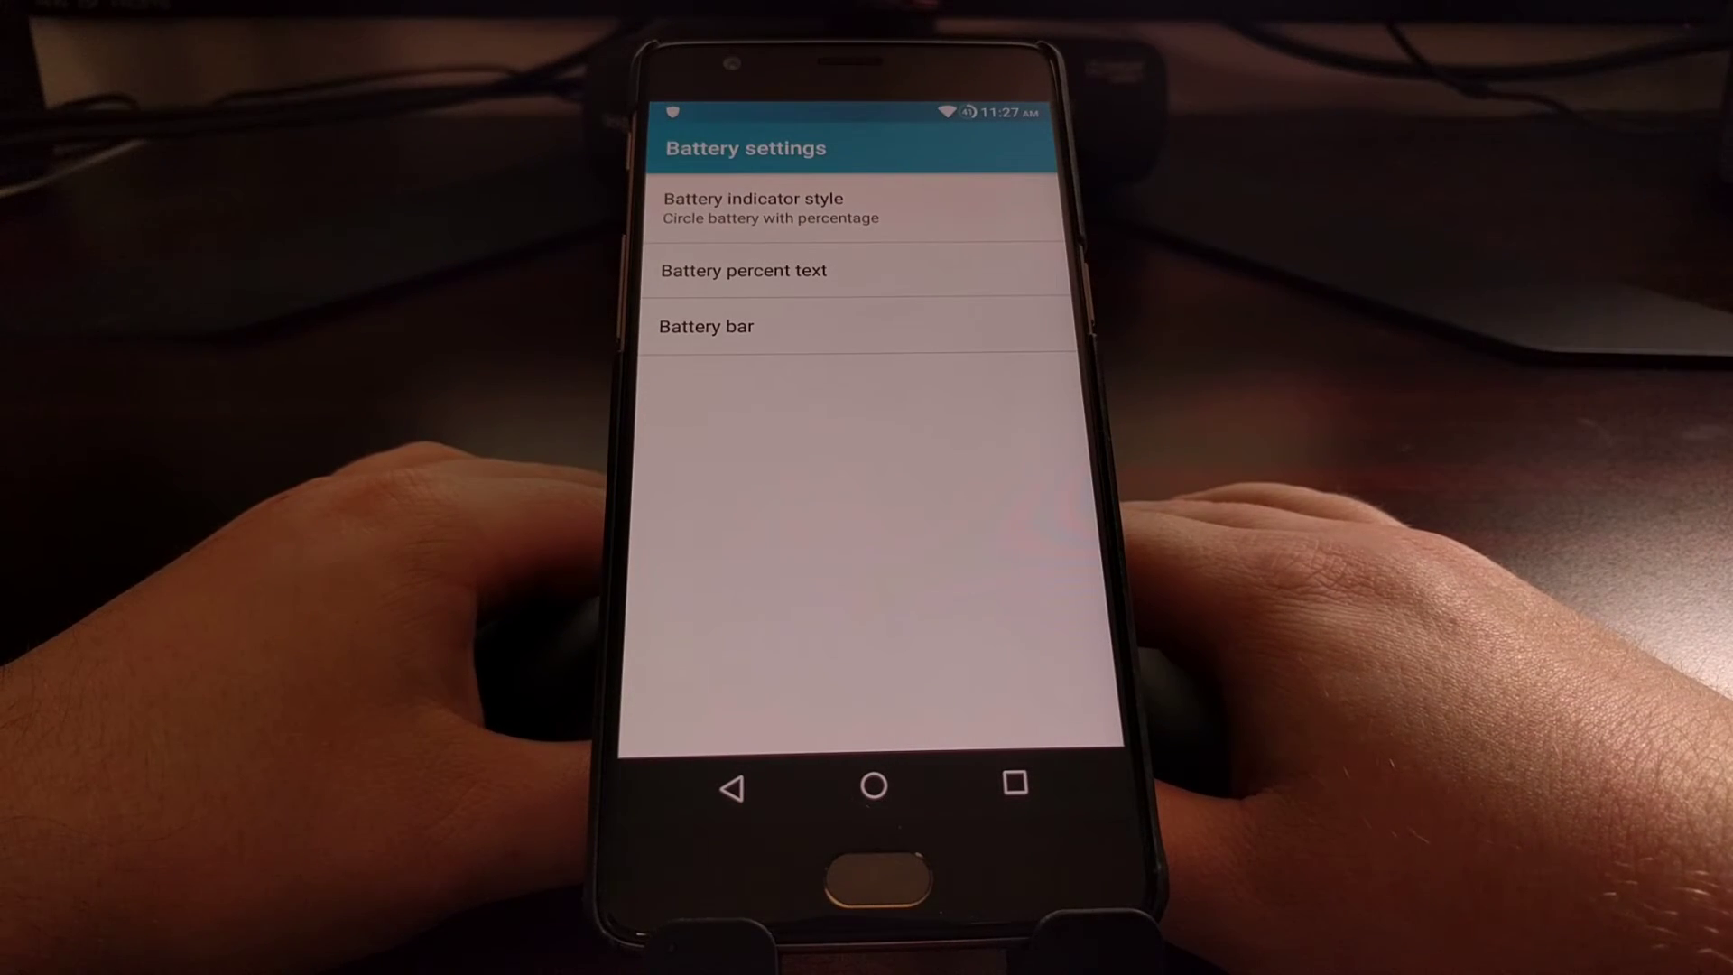
- Review the battery percent text position choices without changing them
click(742, 269)
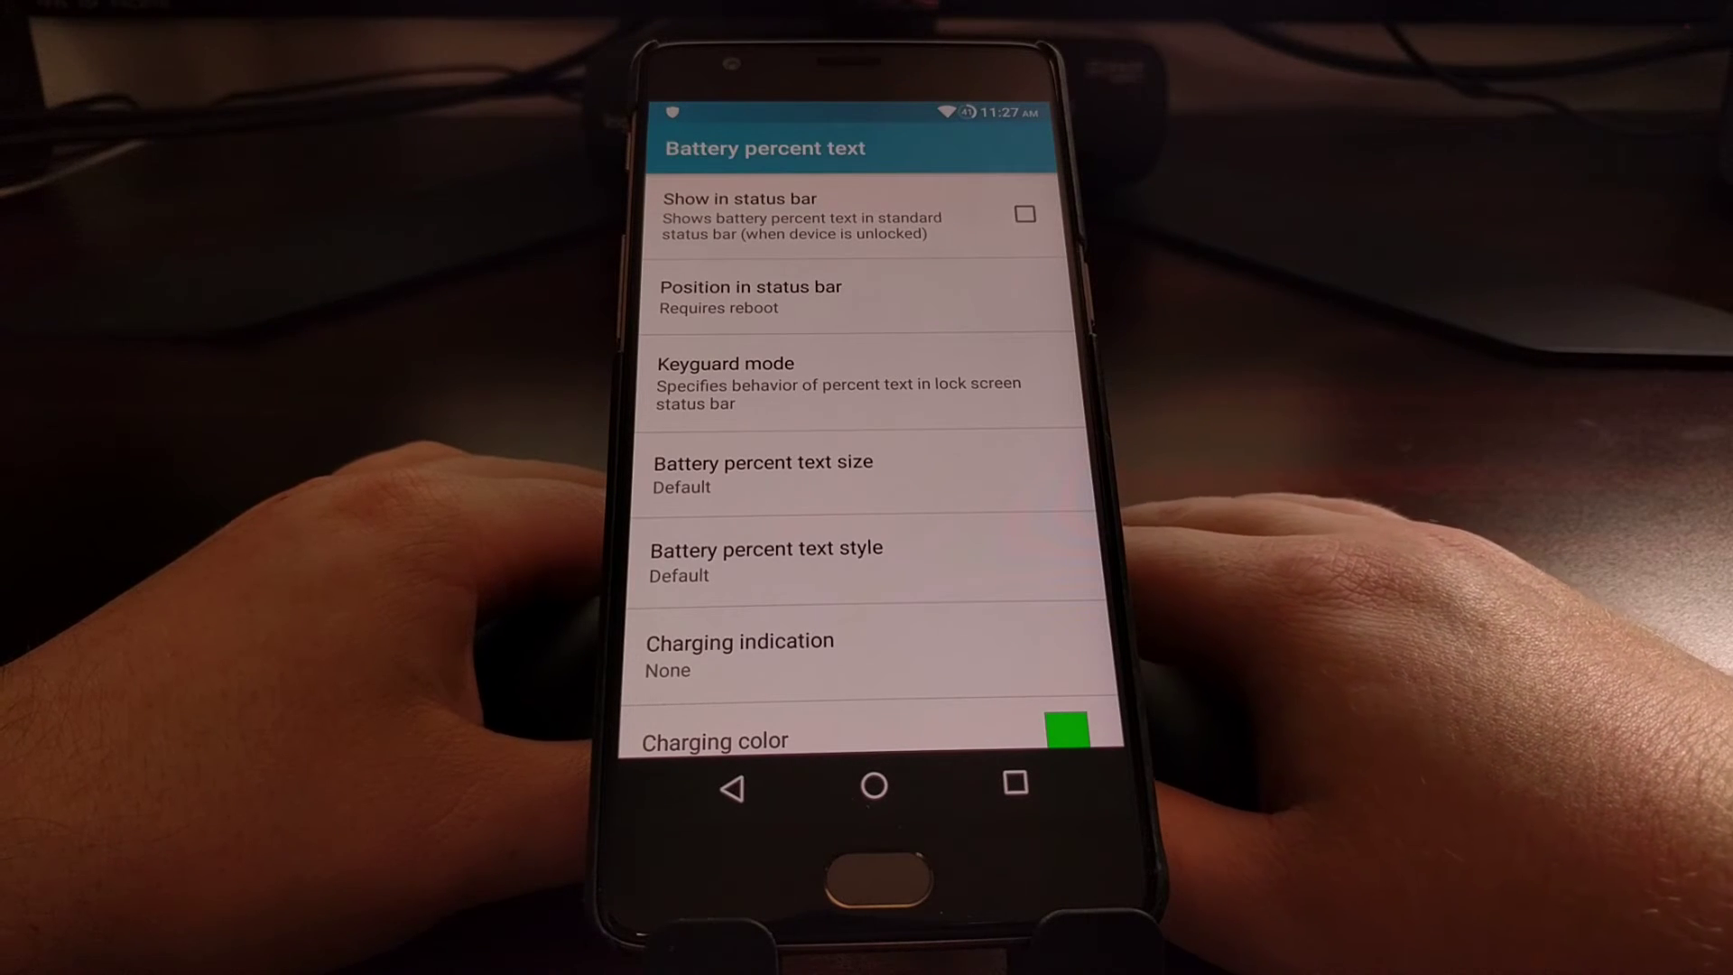
click(1002, 295)
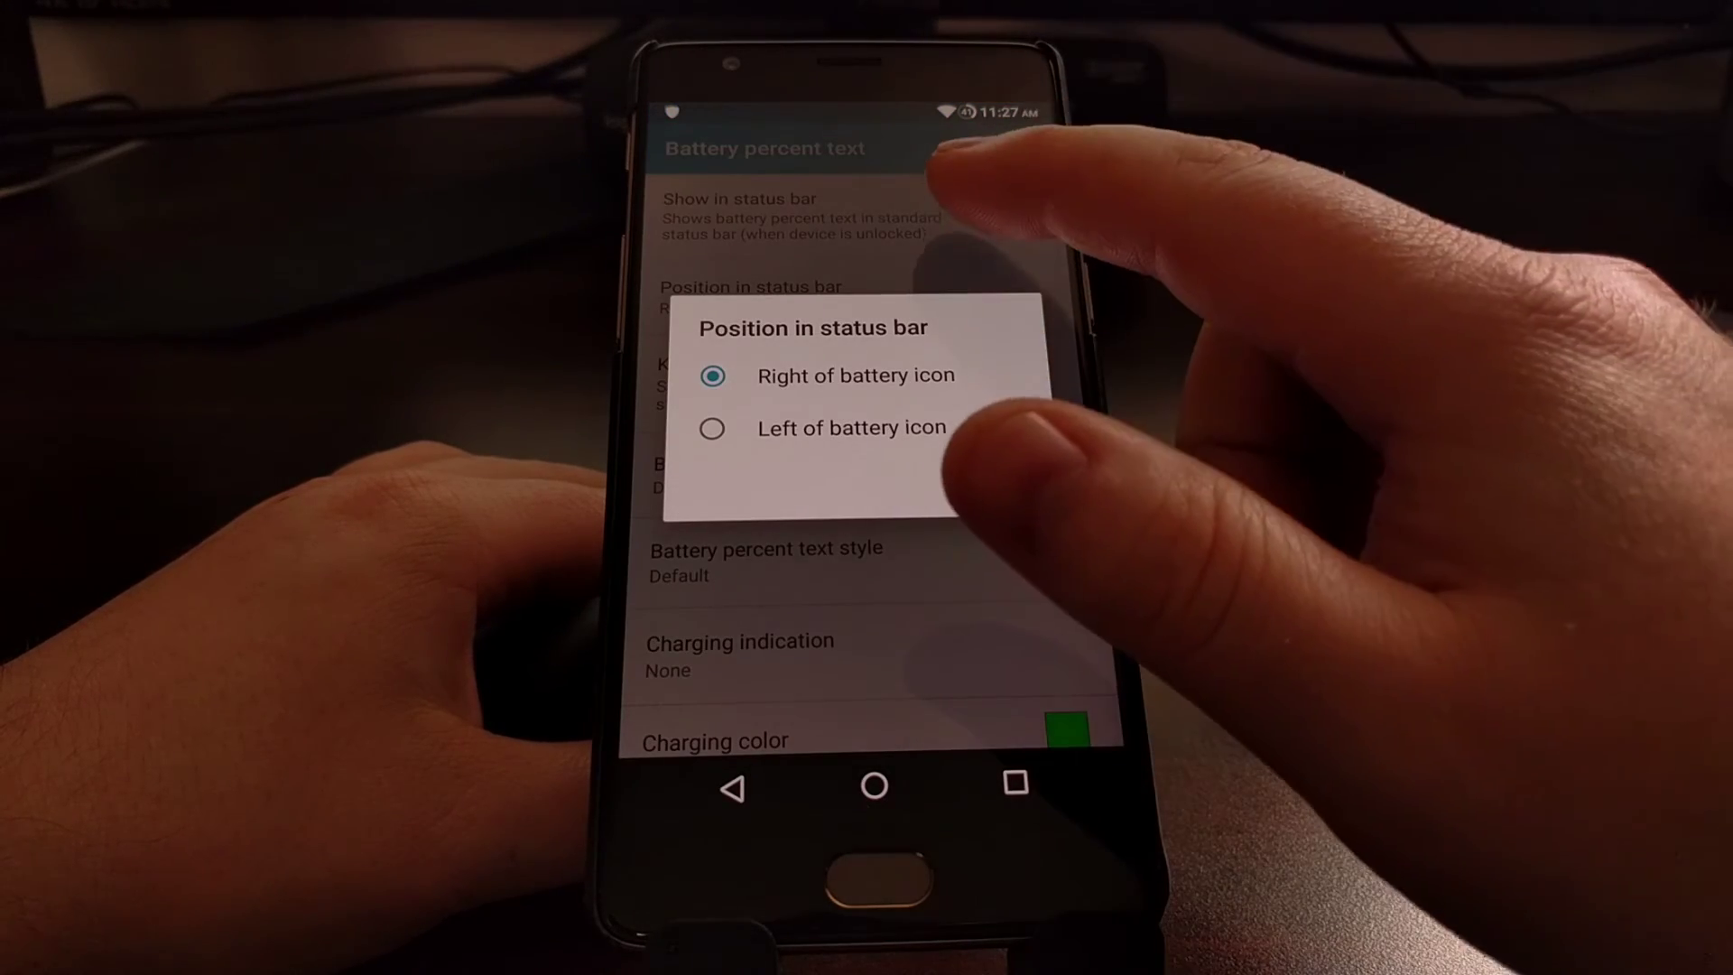
click(1009, 407)
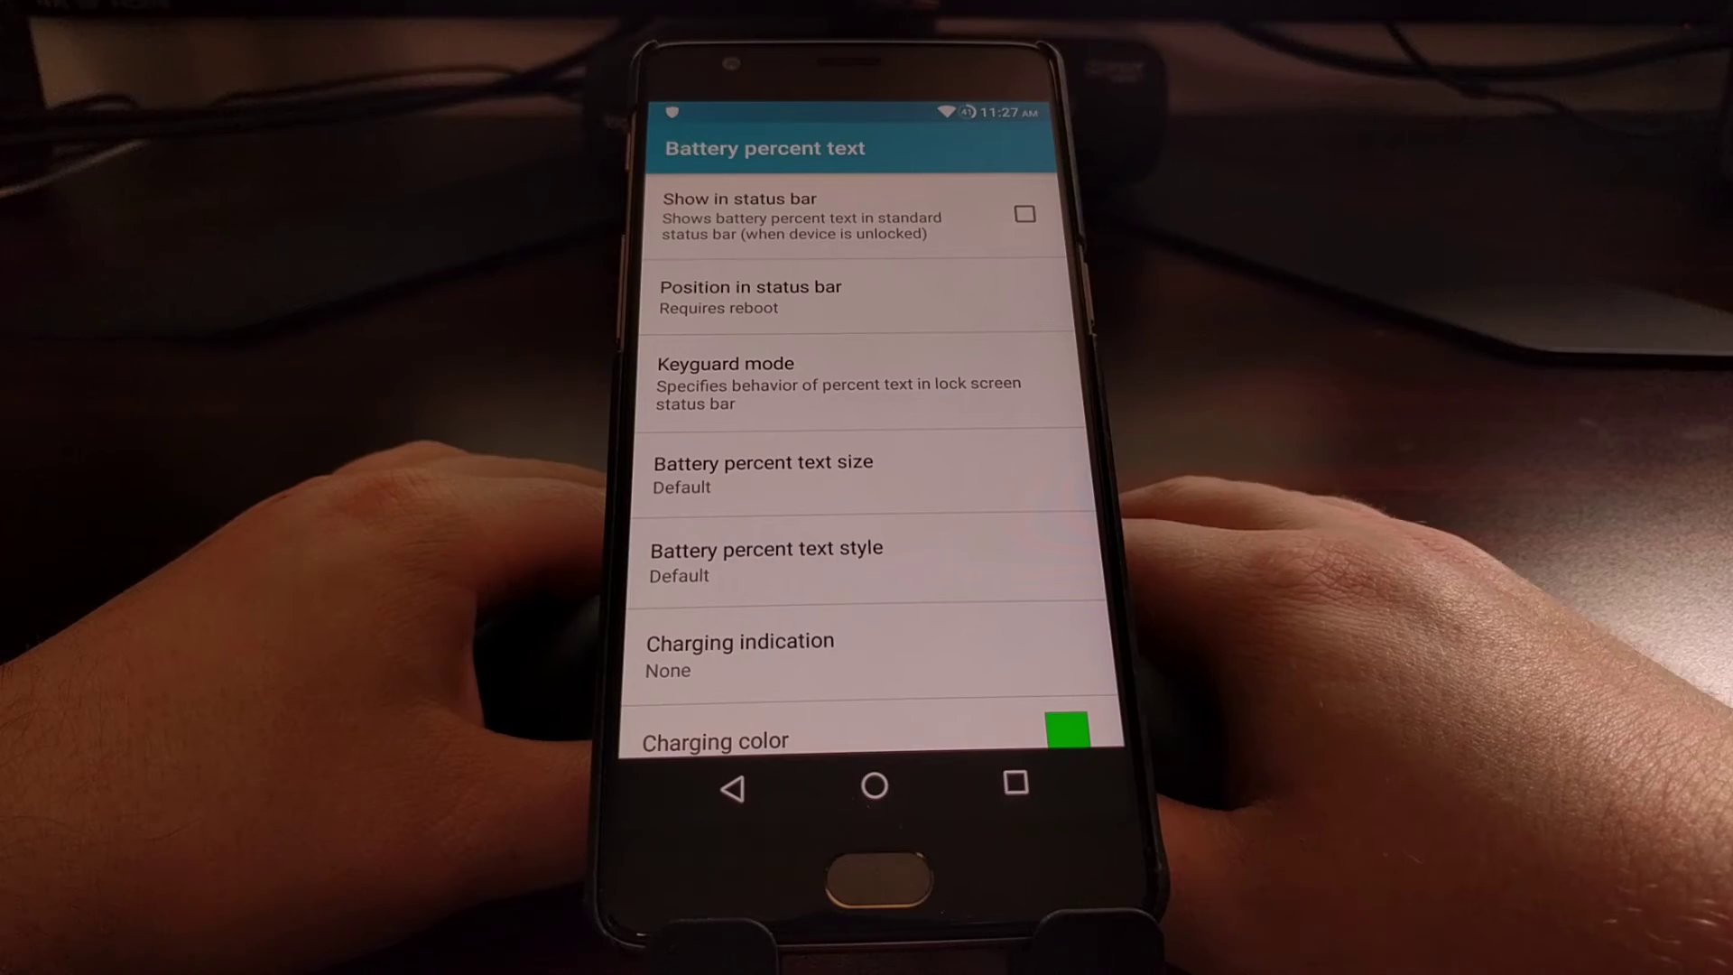
scroll(995, 365, down, 1)
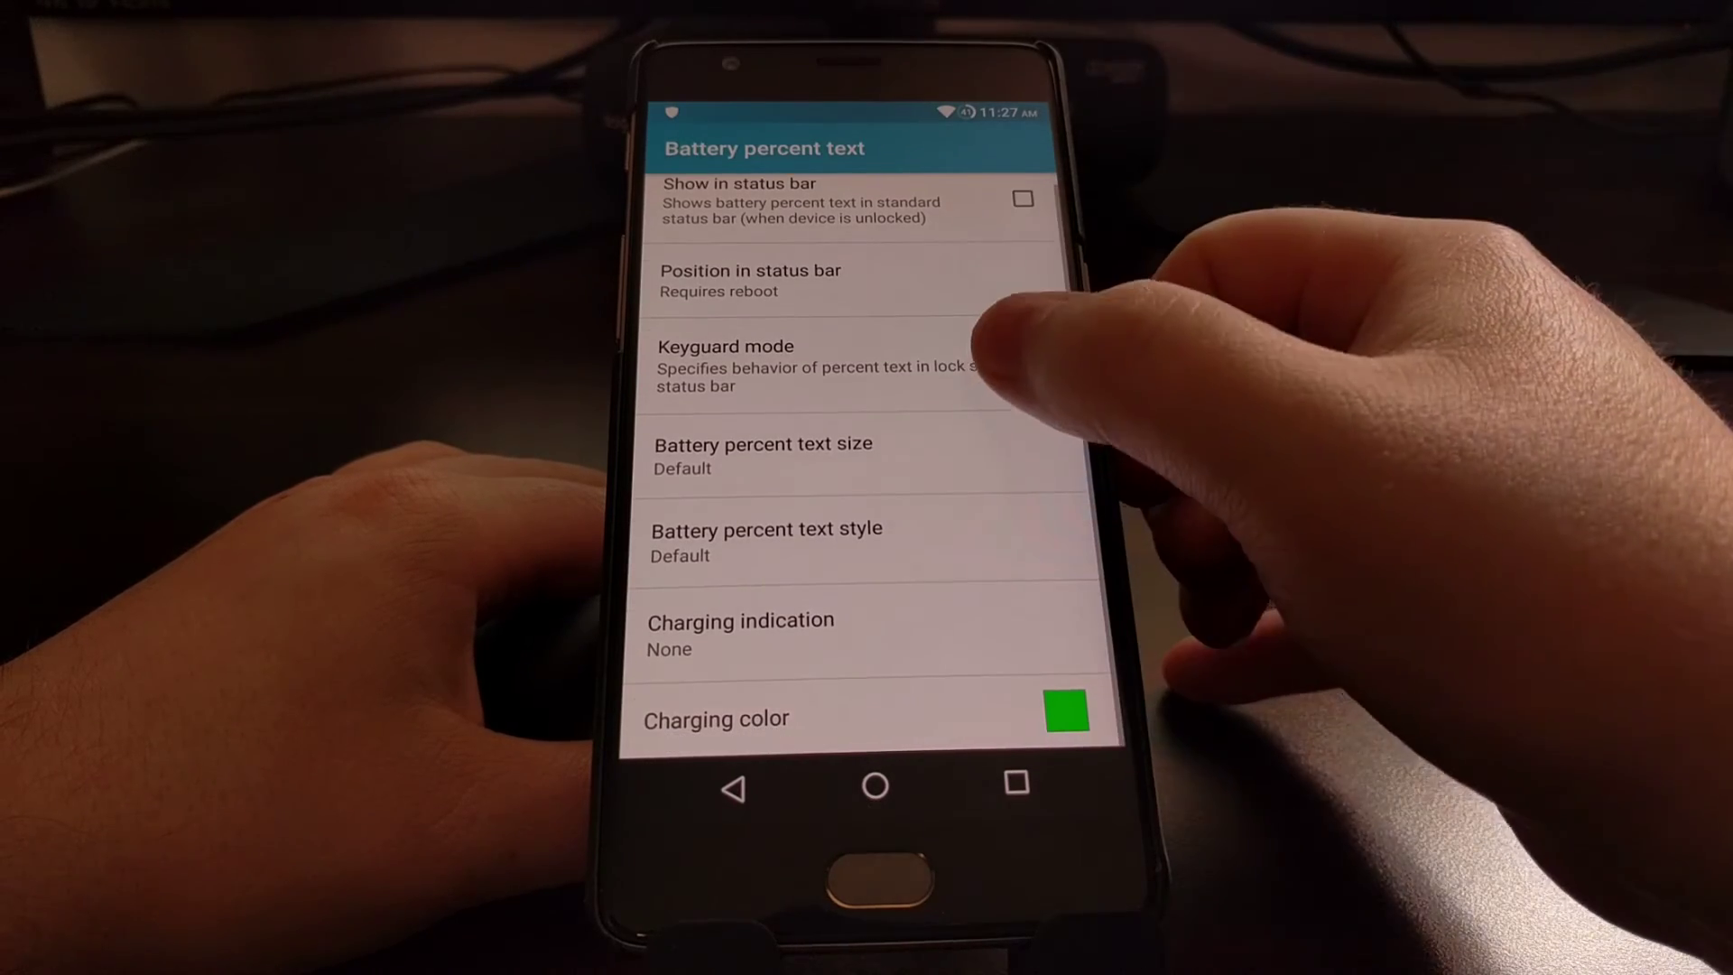
- Leave percent text size and style at Default and return to Battery settings
click(949, 454)
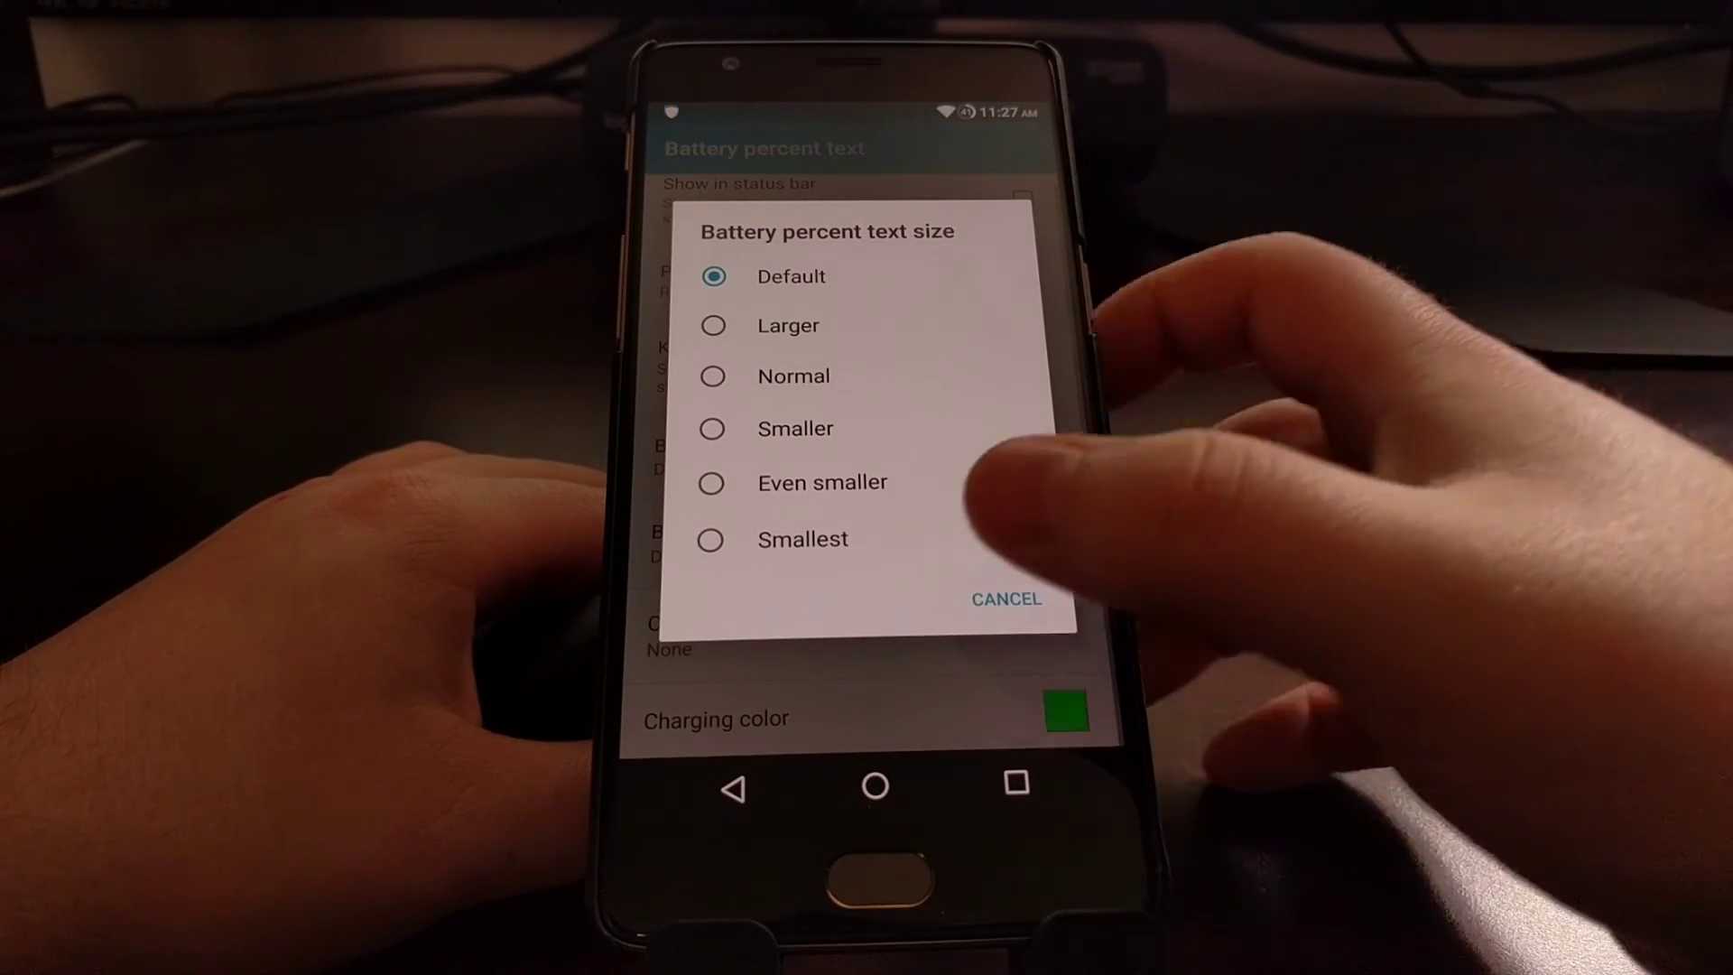
click(948, 609)
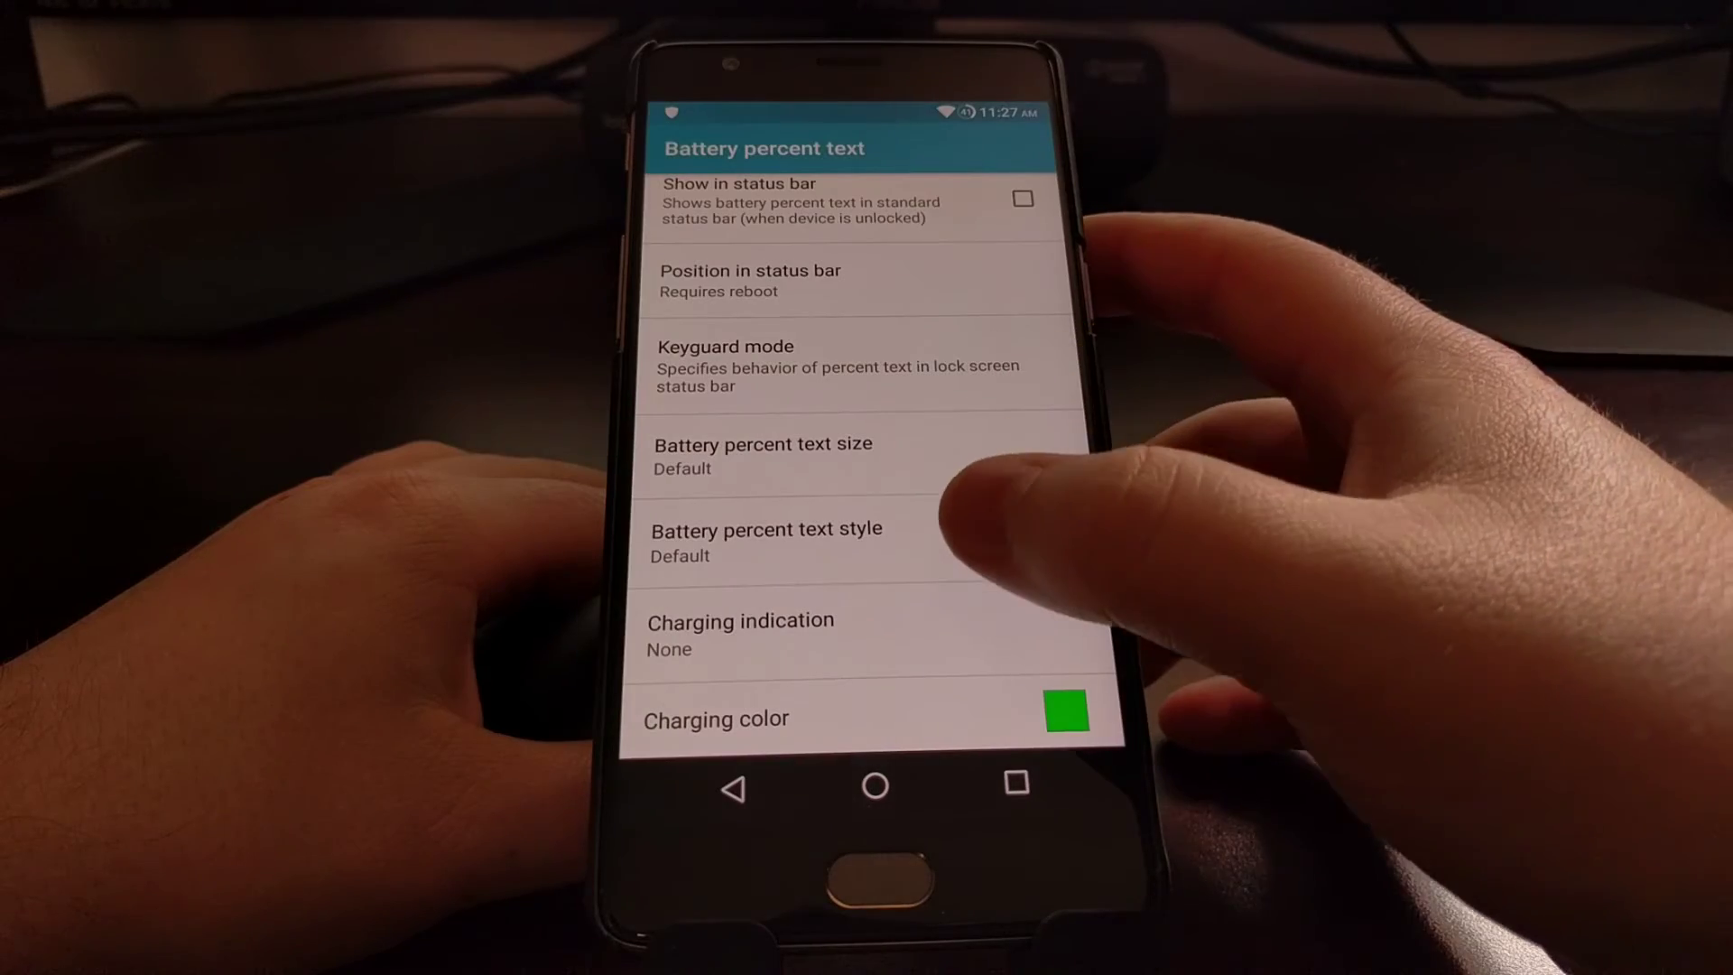
click(948, 531)
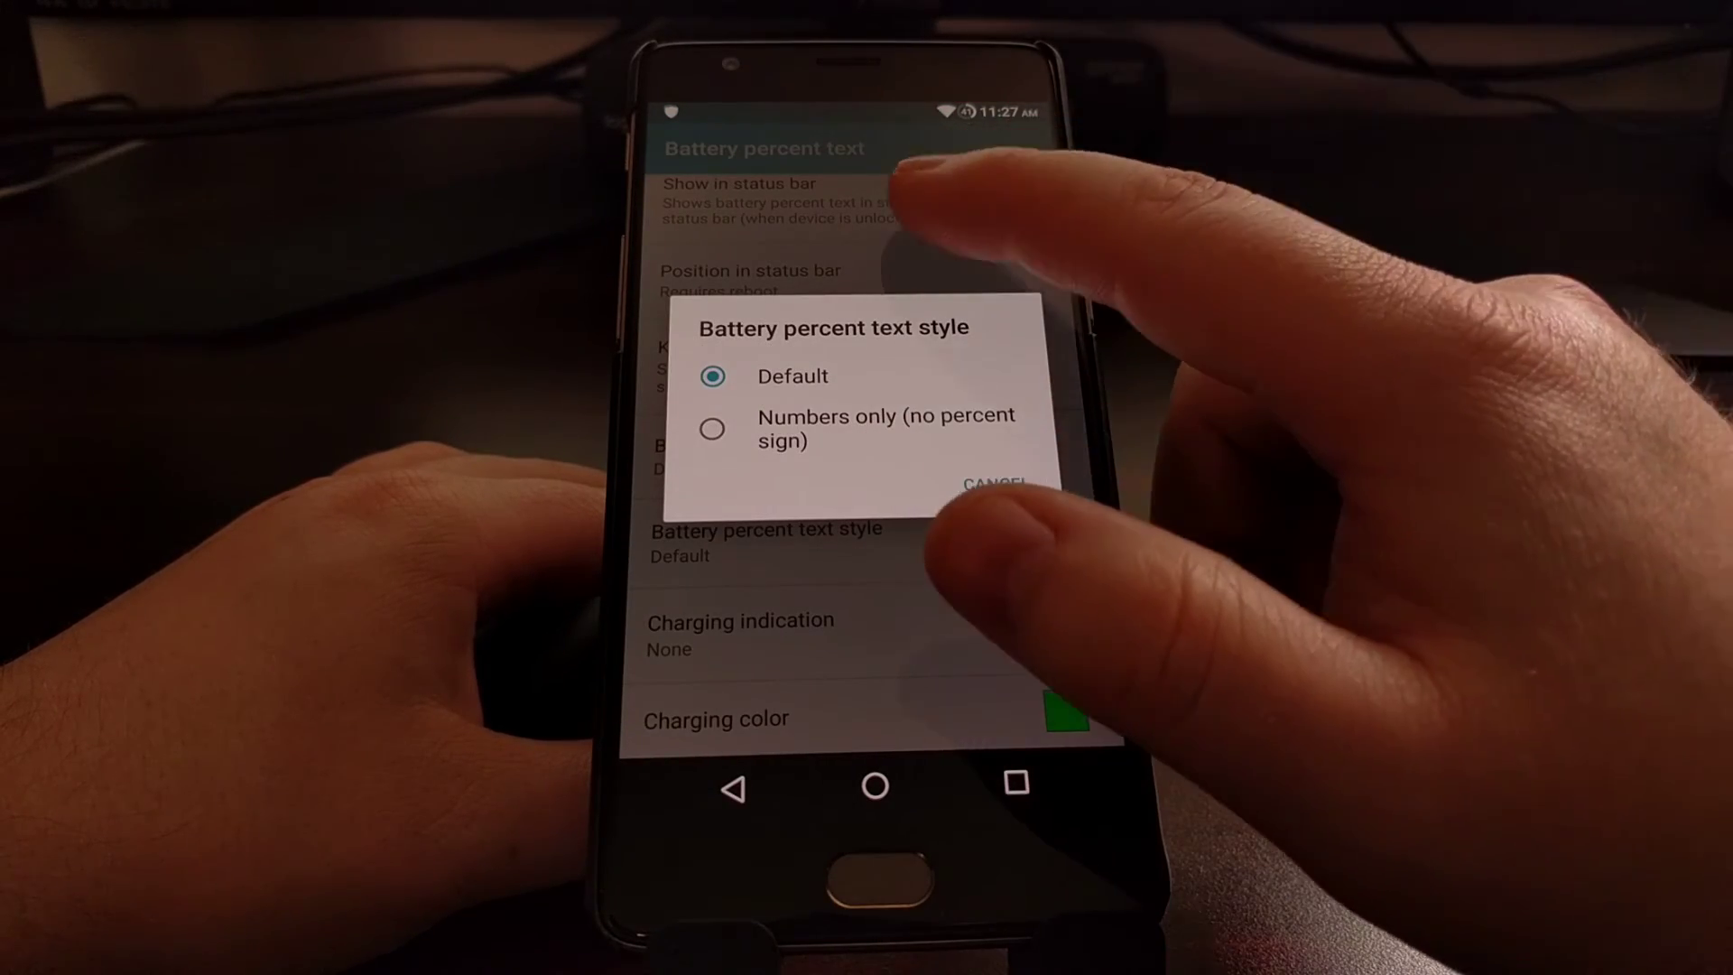
click(996, 483)
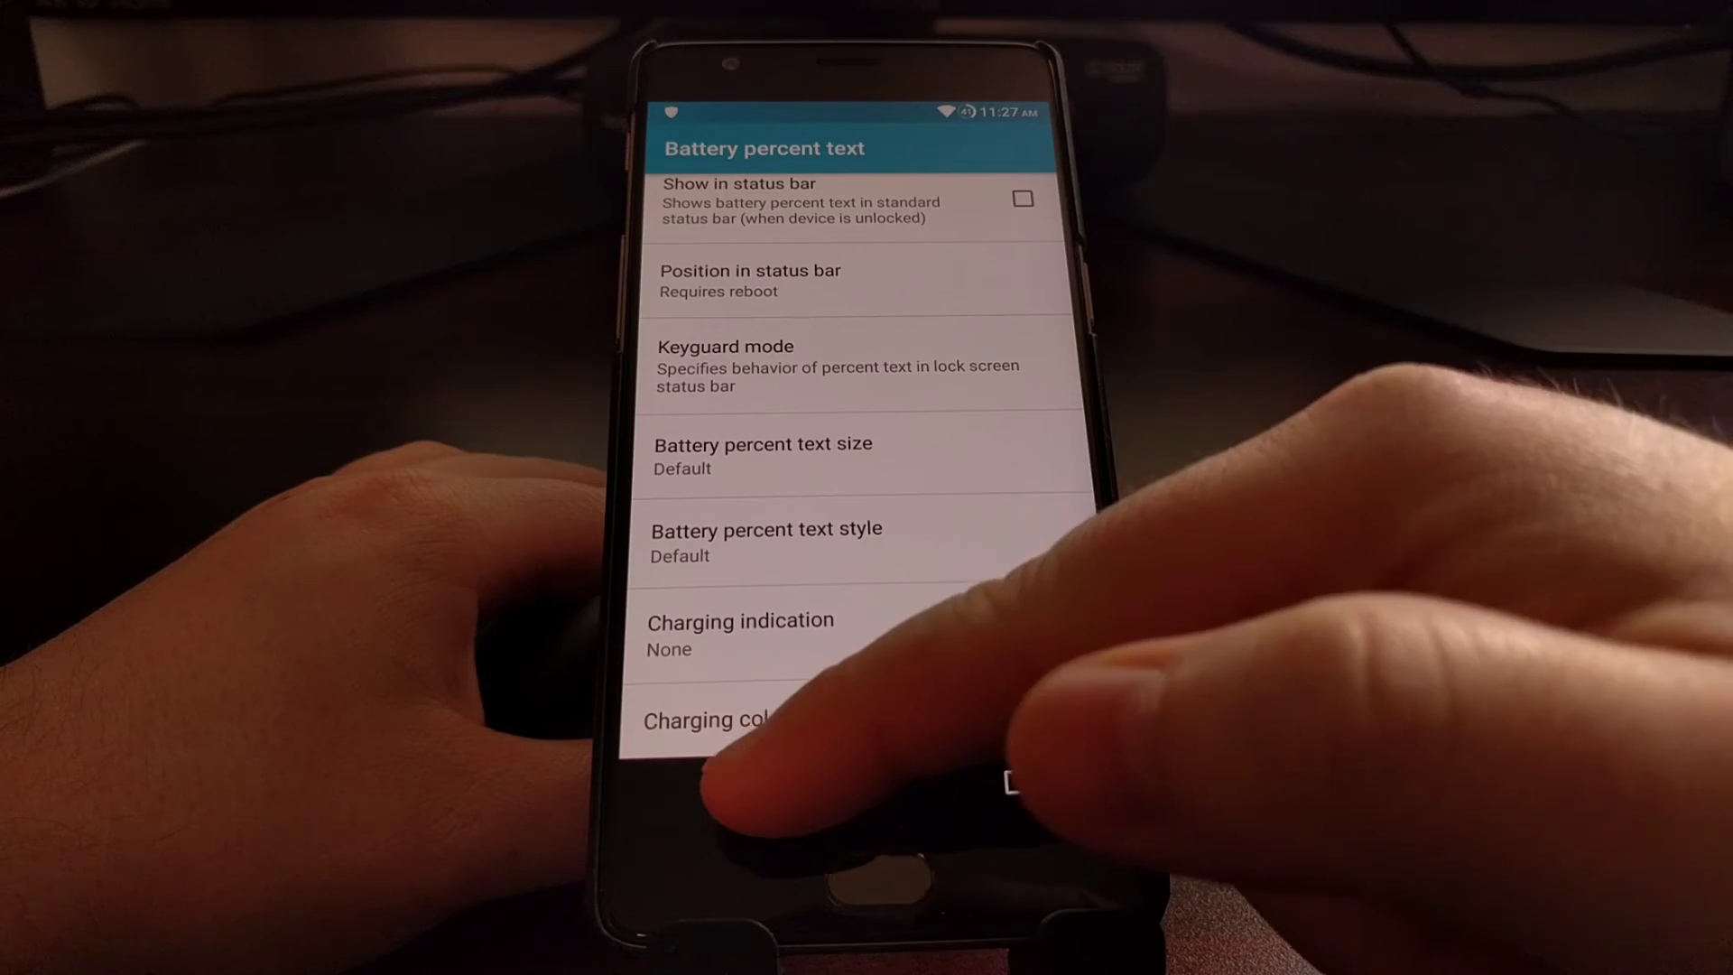
click(732, 786)
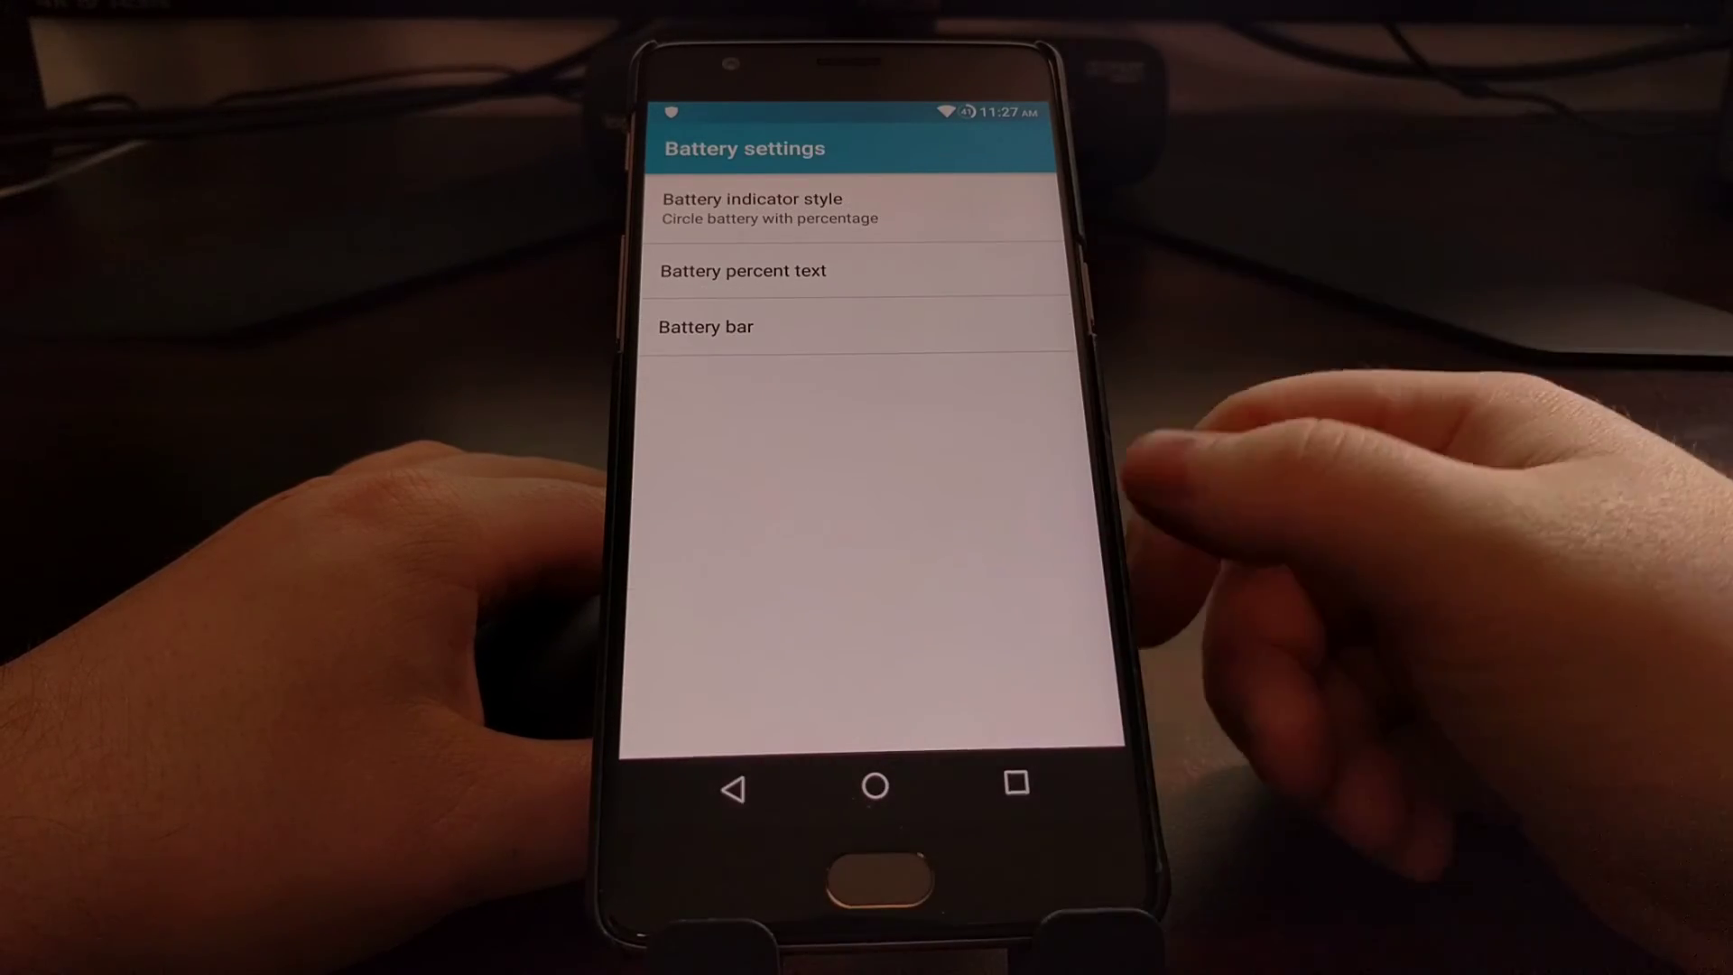
click(900, 329)
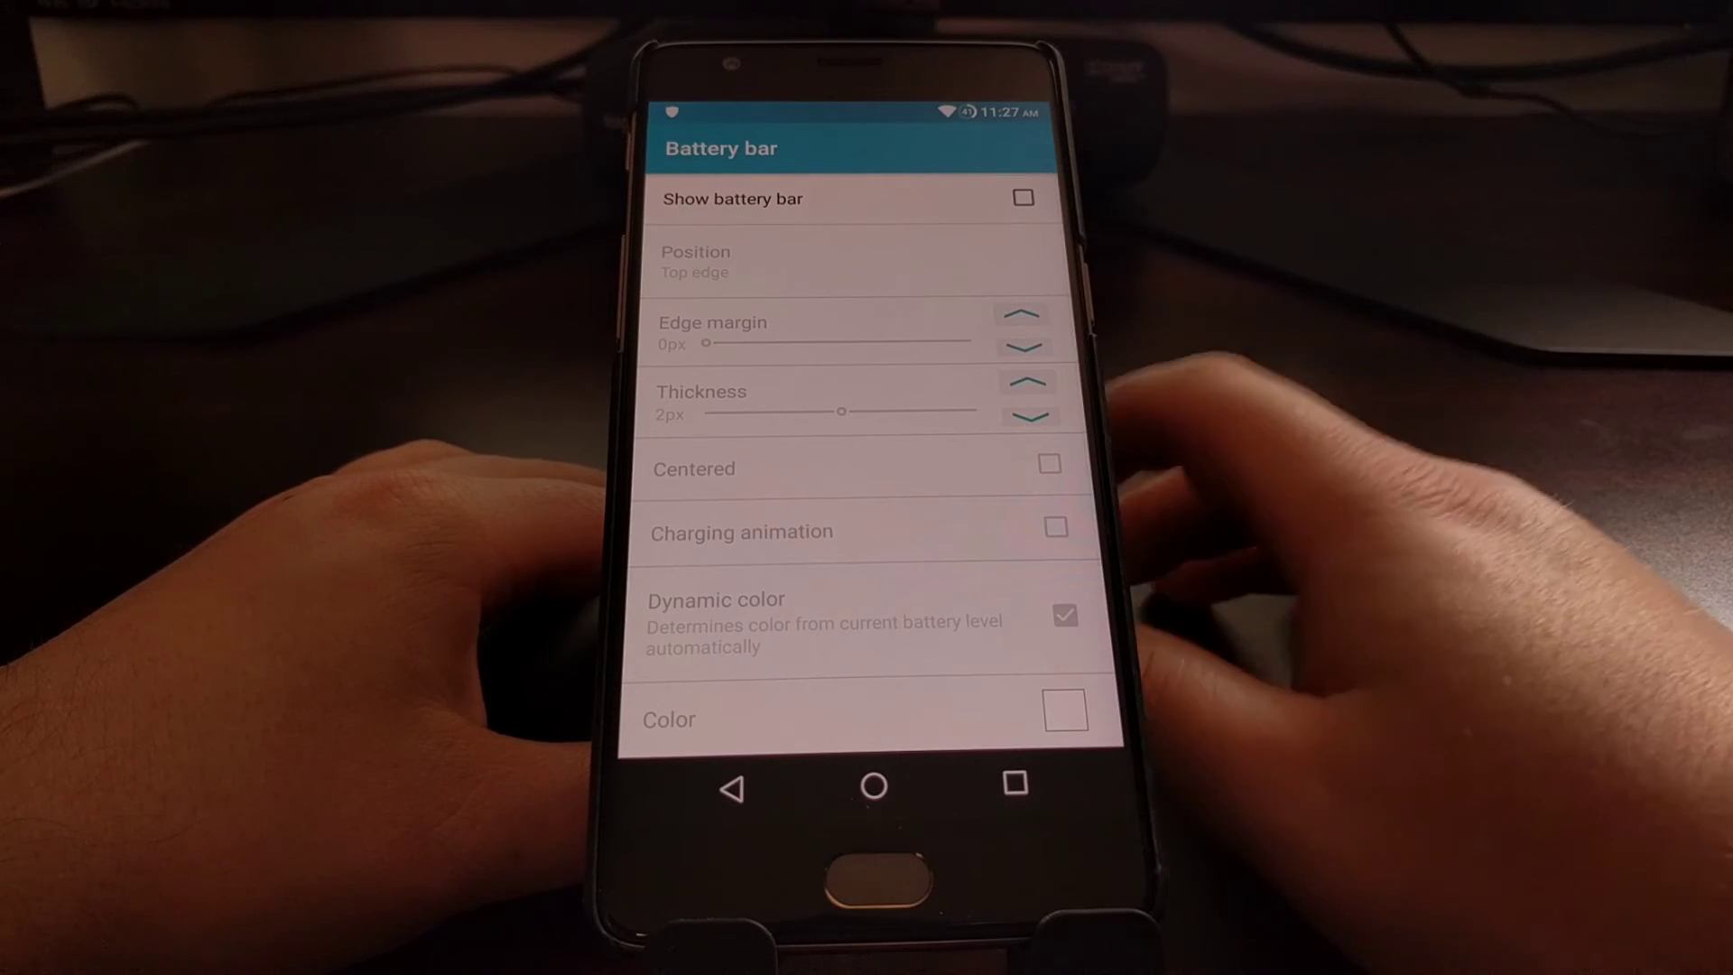
click(1022, 199)
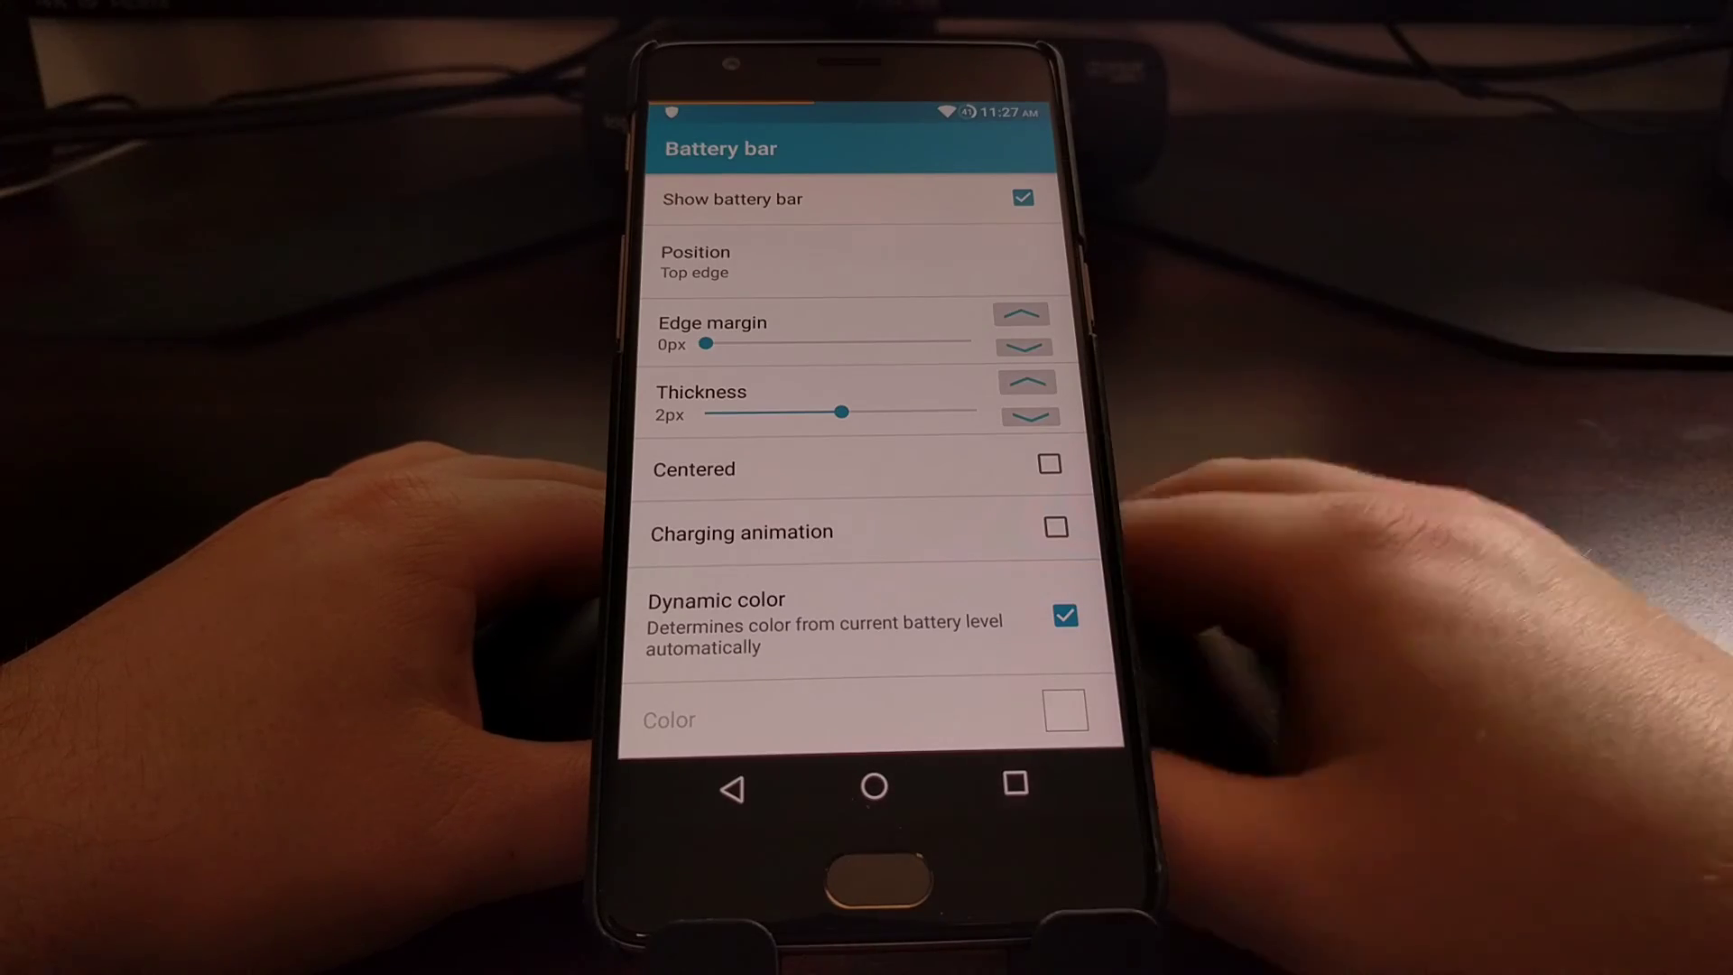
click(934, 261)
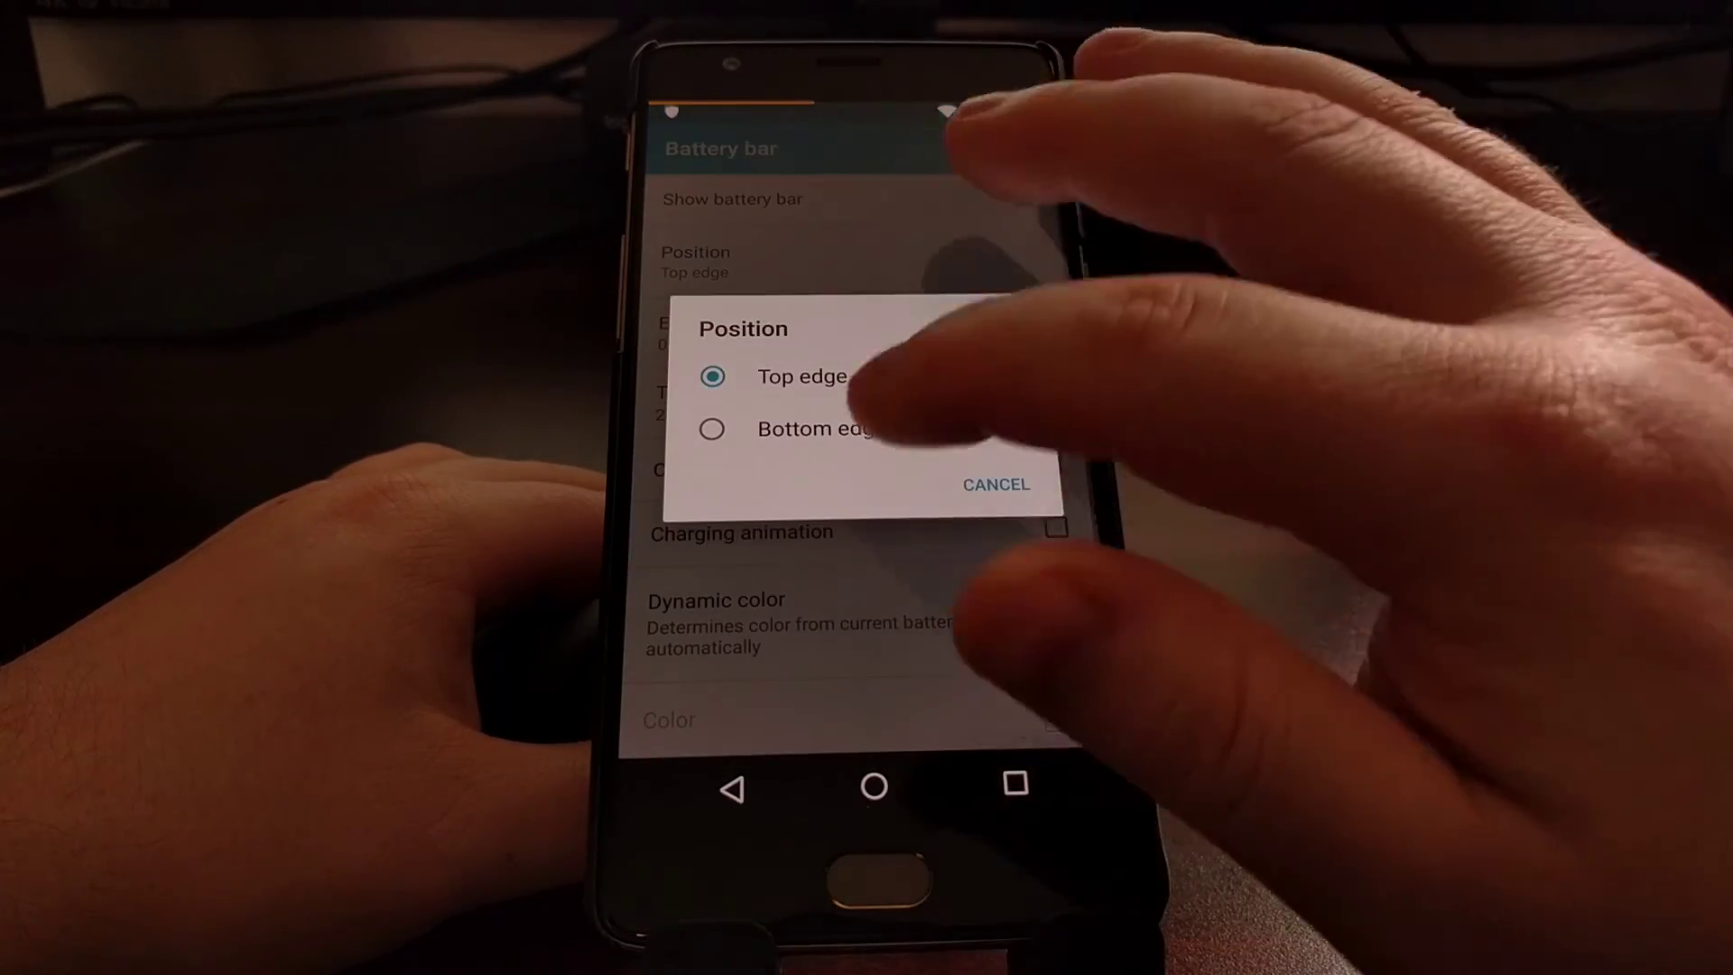
click(812, 429)
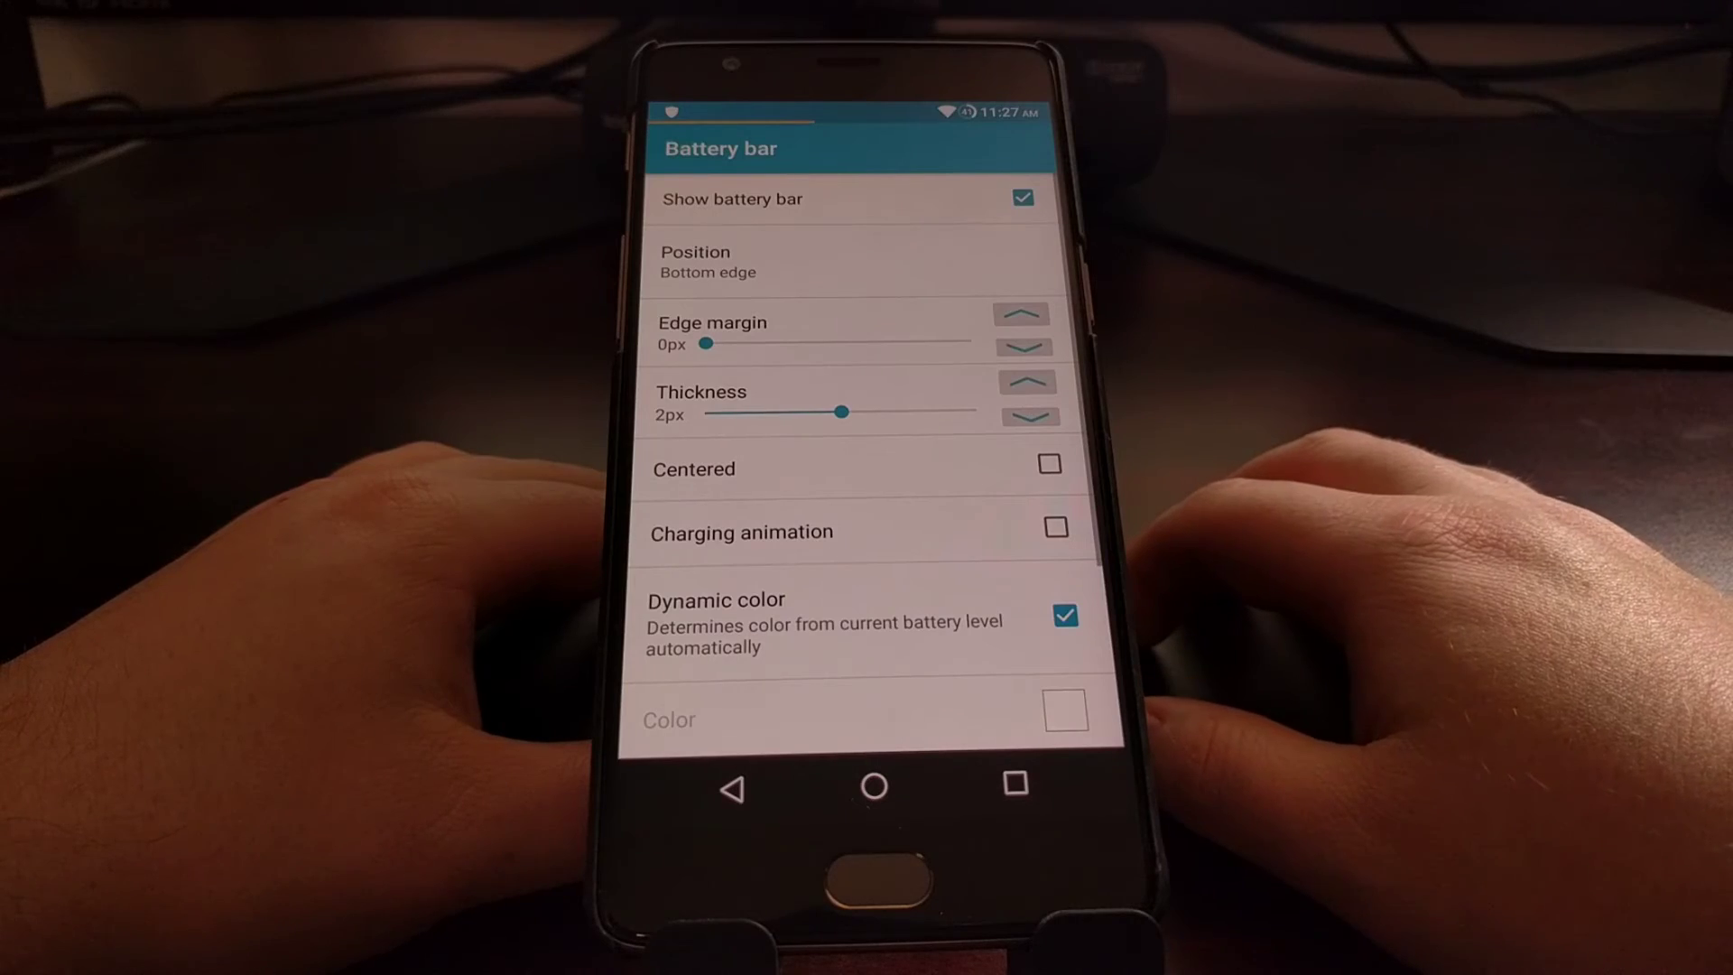
click(694, 262)
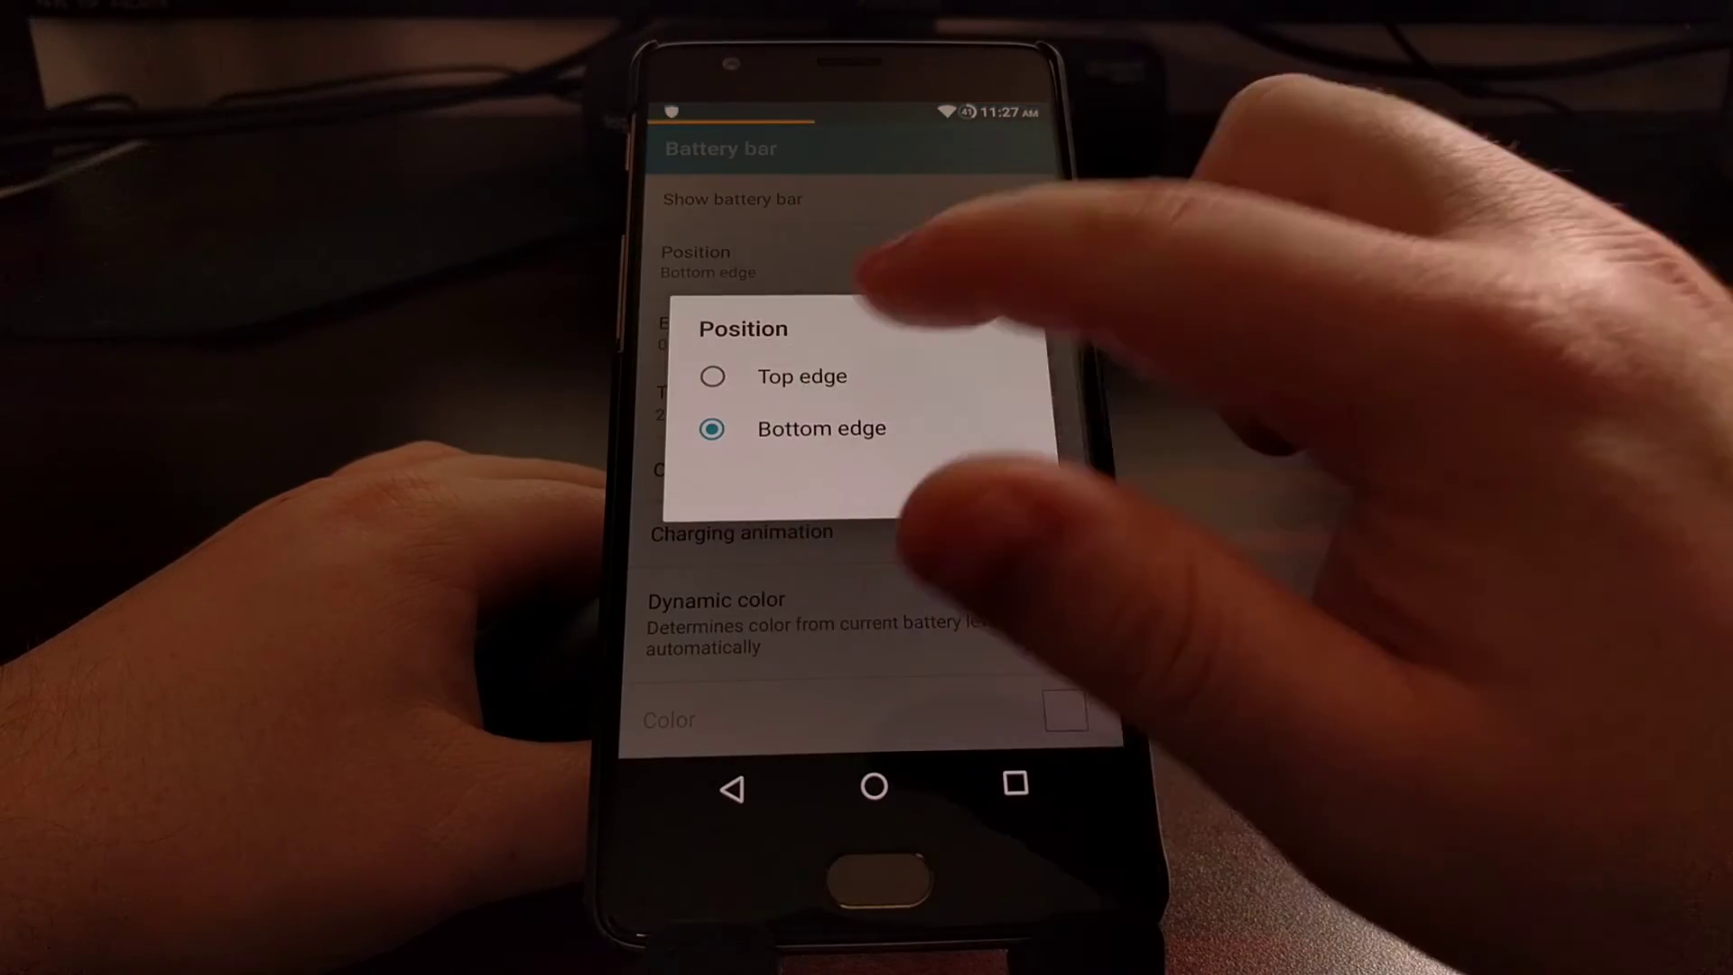
click(800, 376)
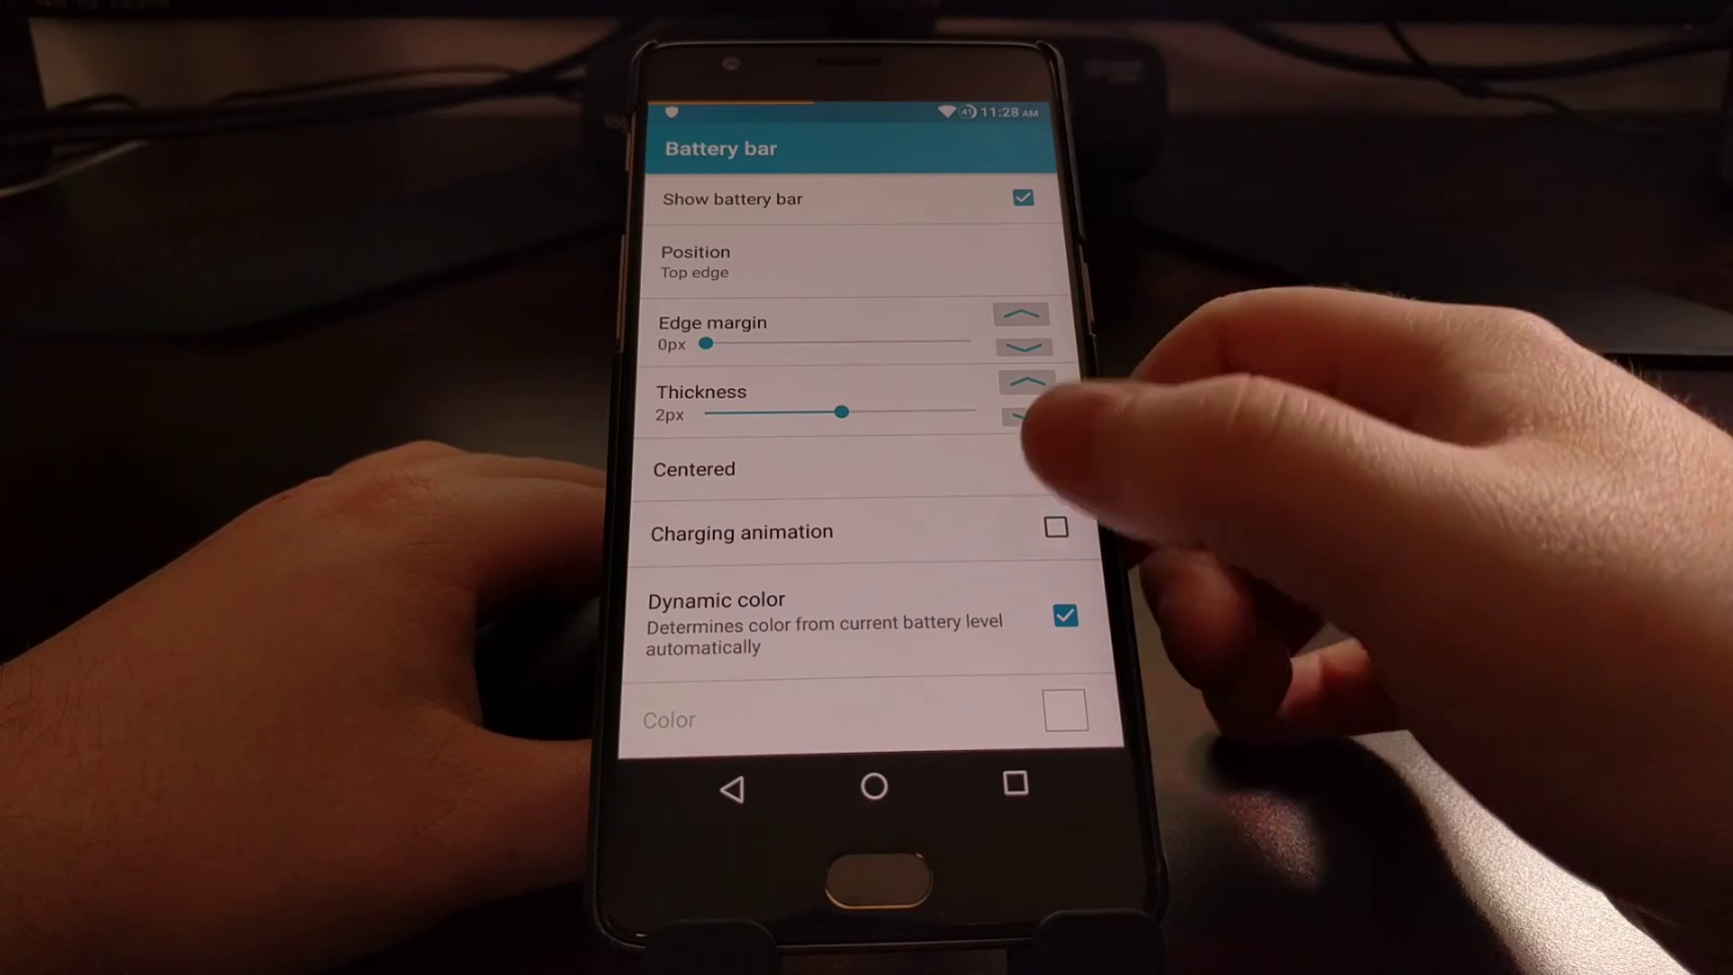
drag(987, 610, 928, 487)
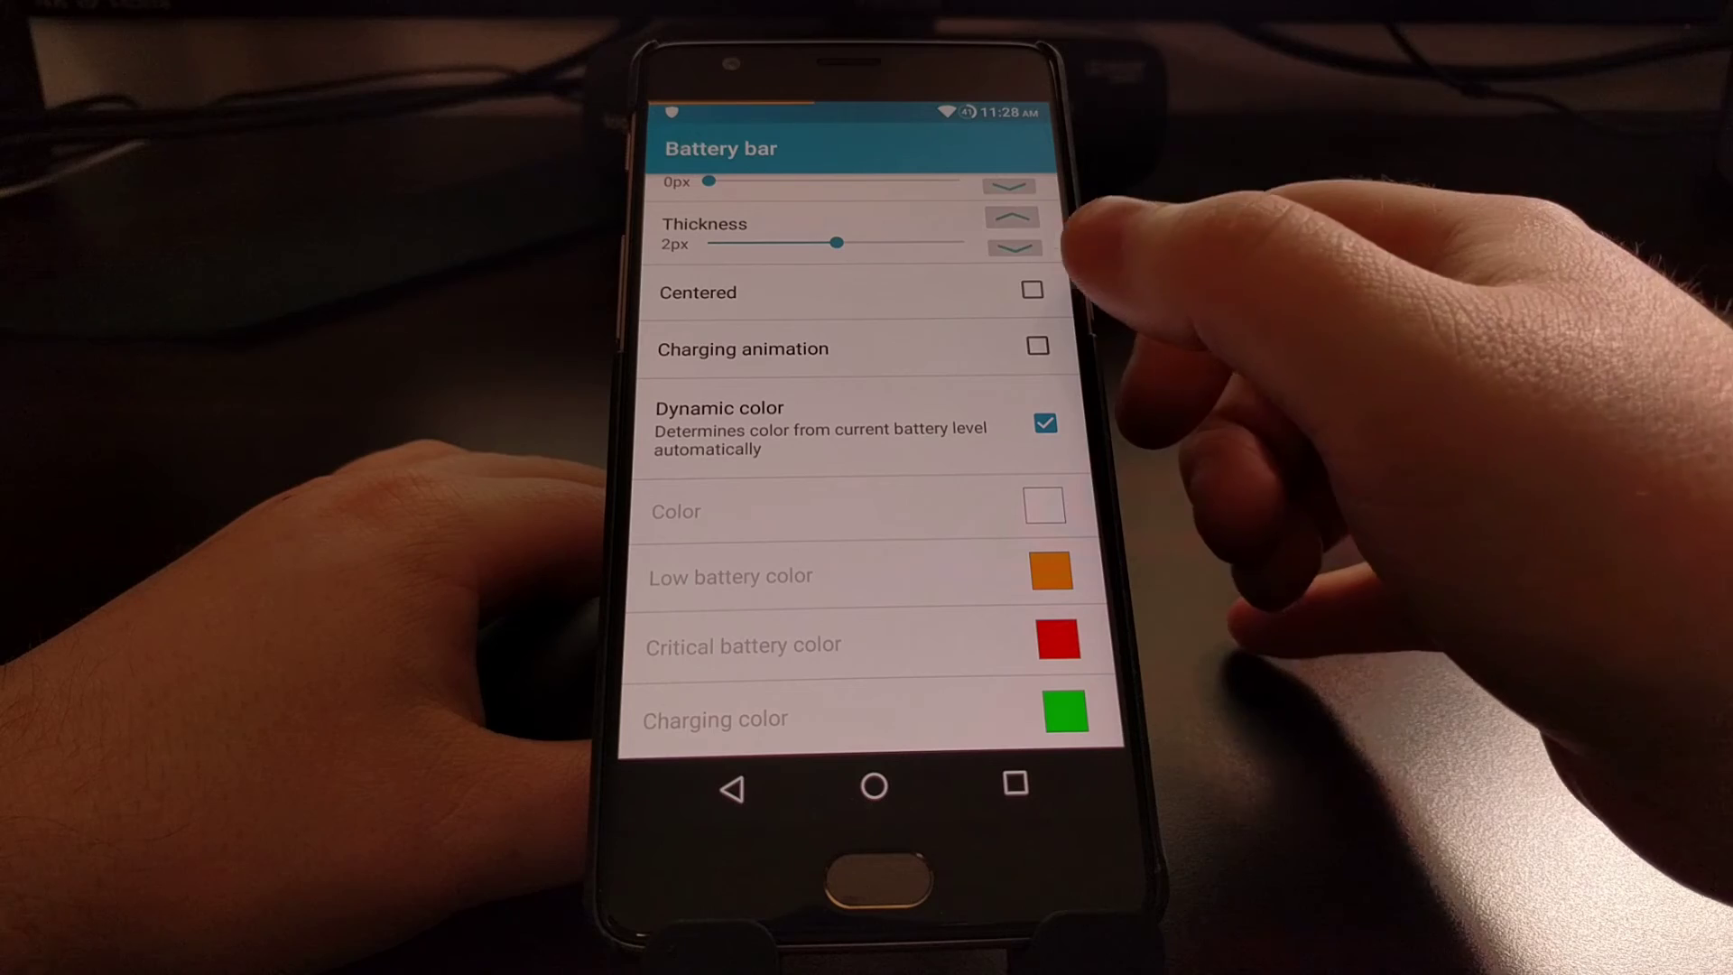
click(1032, 290)
click(1033, 291)
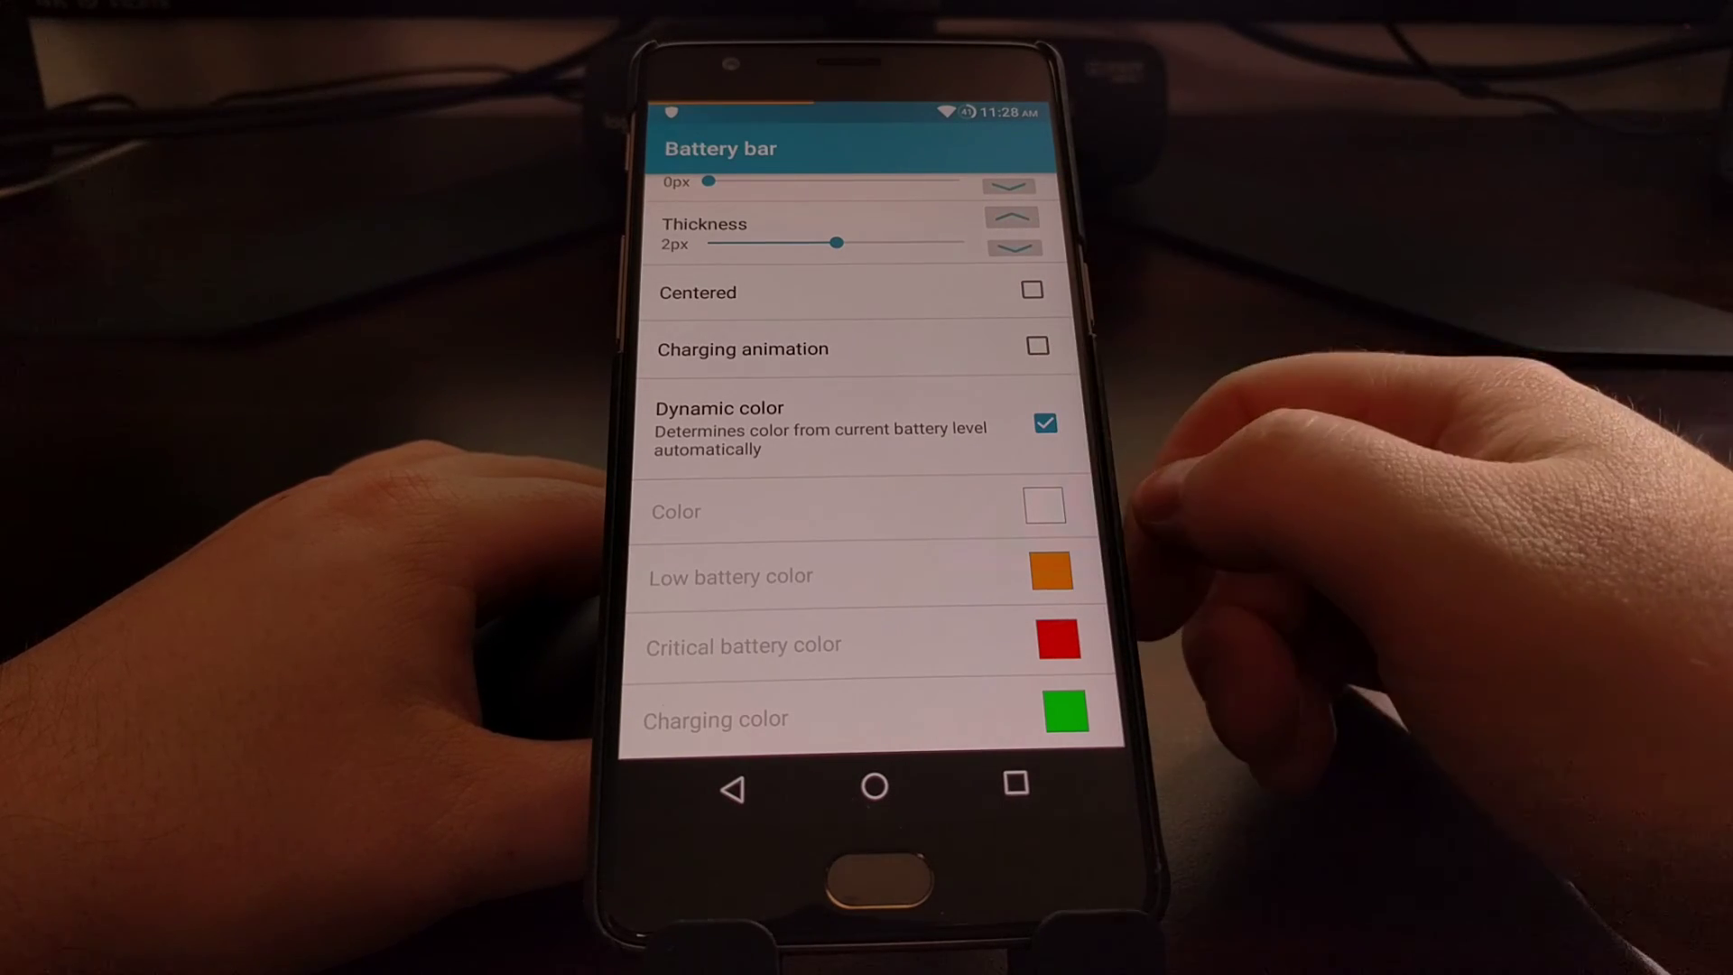
click(1045, 422)
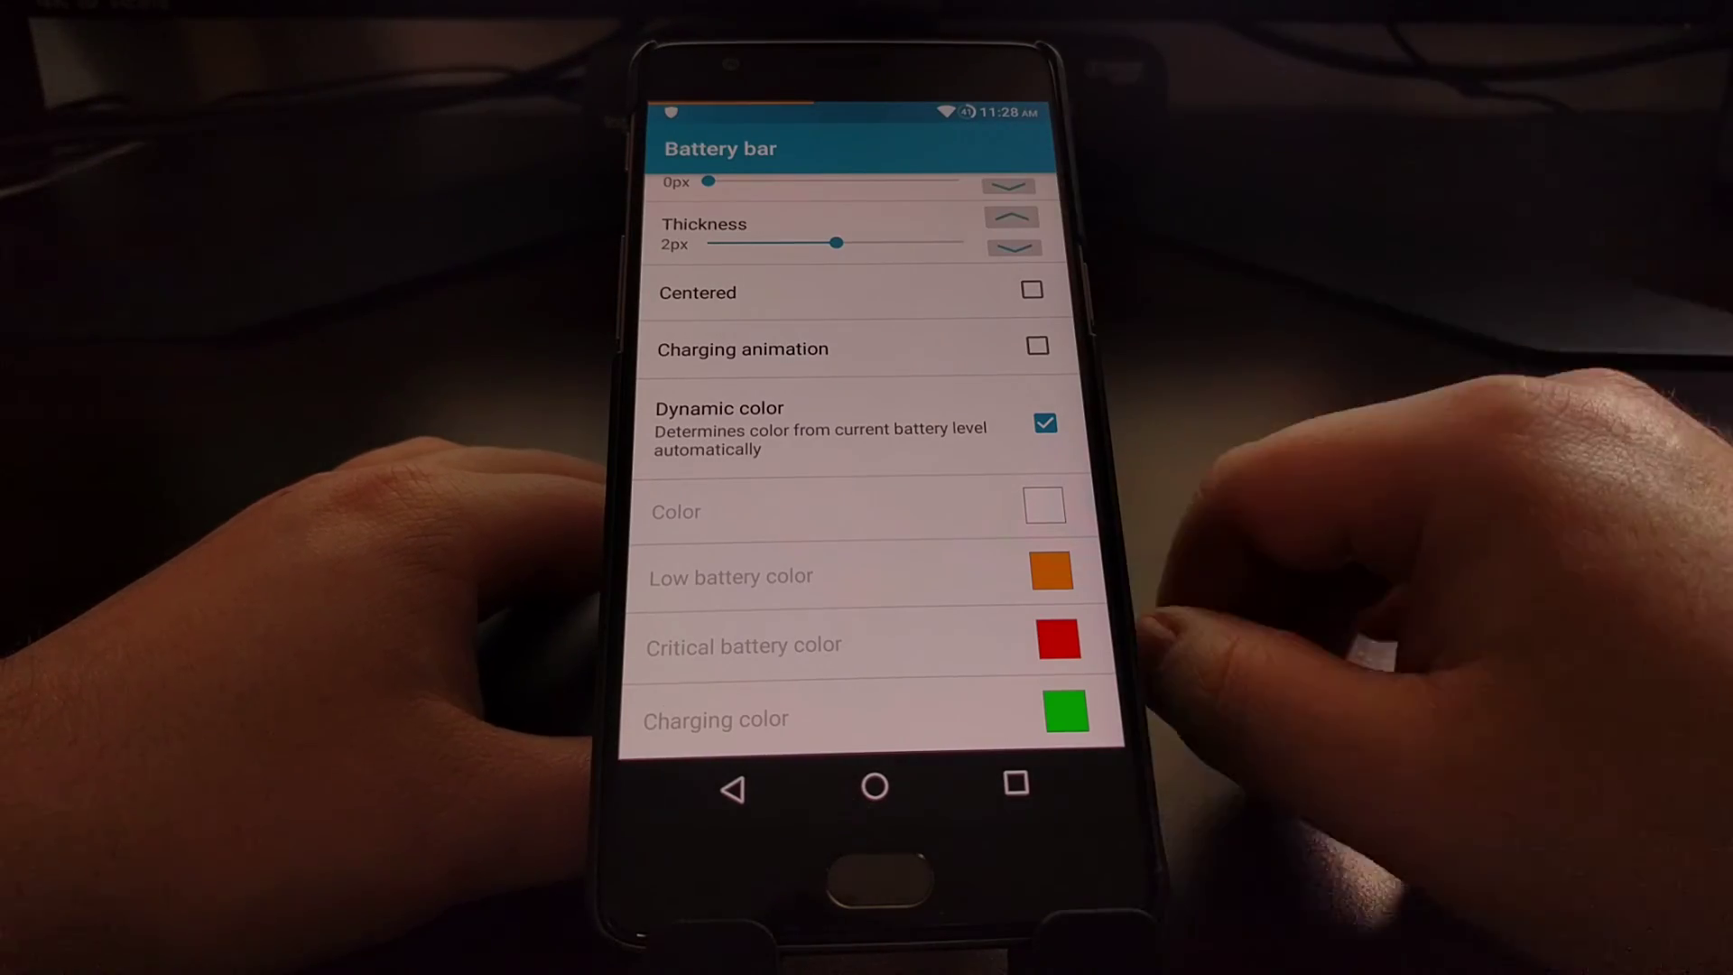
scroll(968, 460, up, 3)
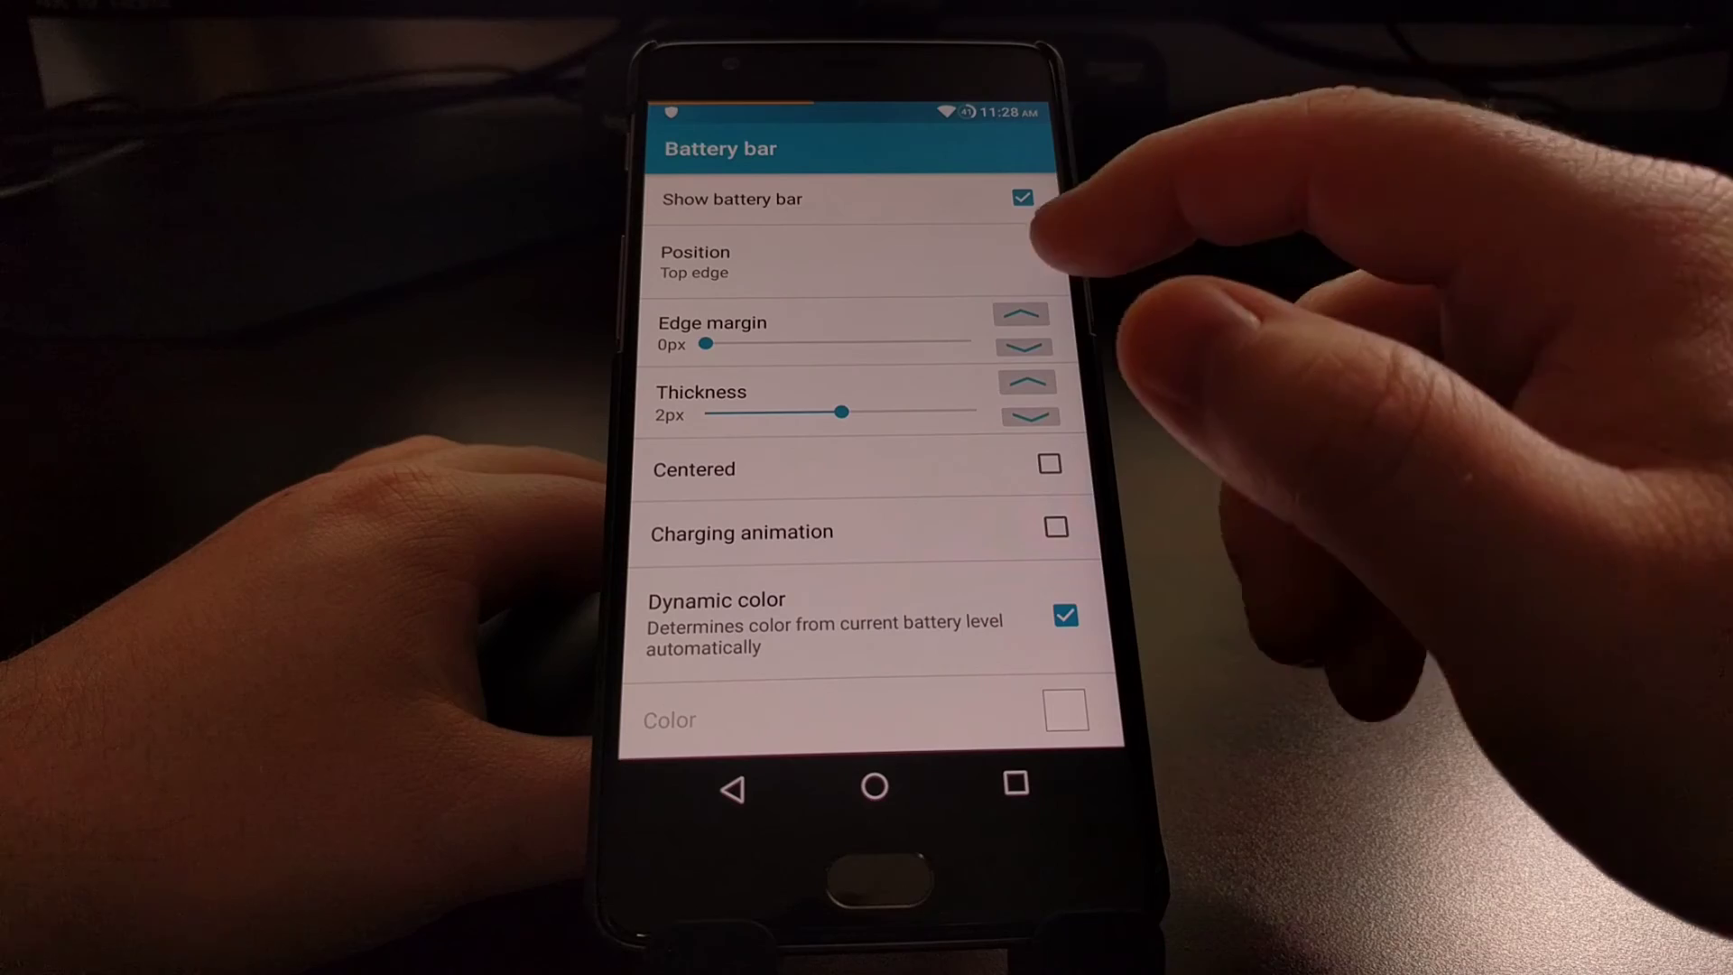
click(1023, 198)
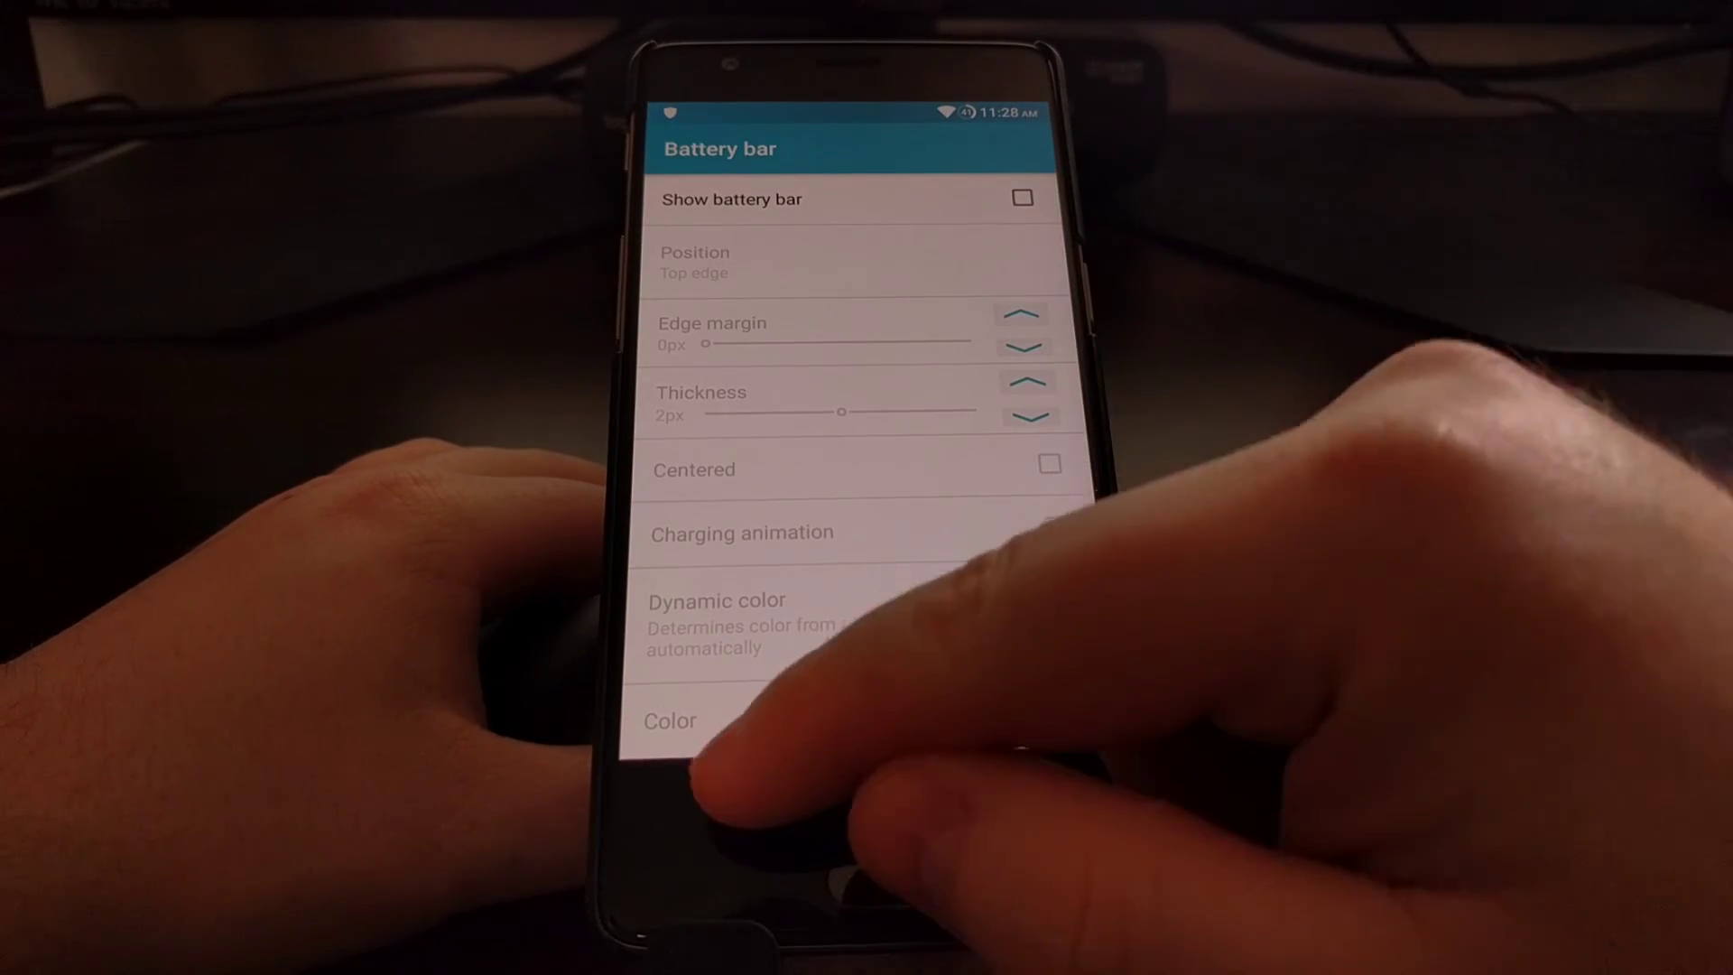
click(733, 788)
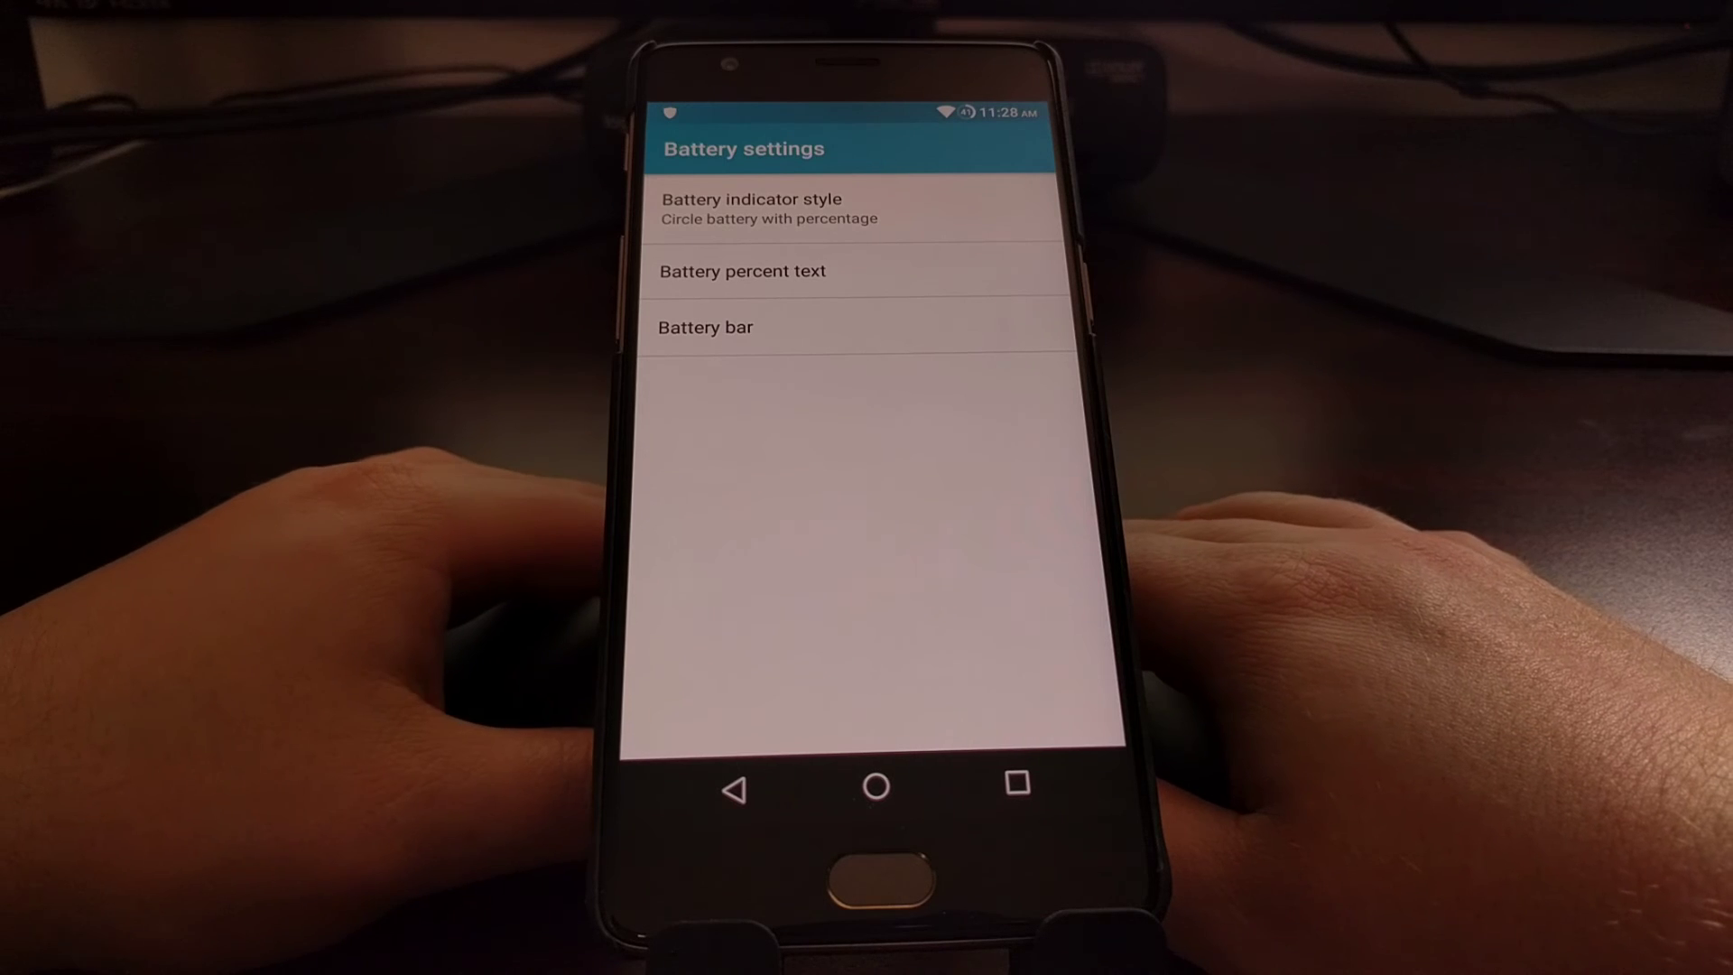